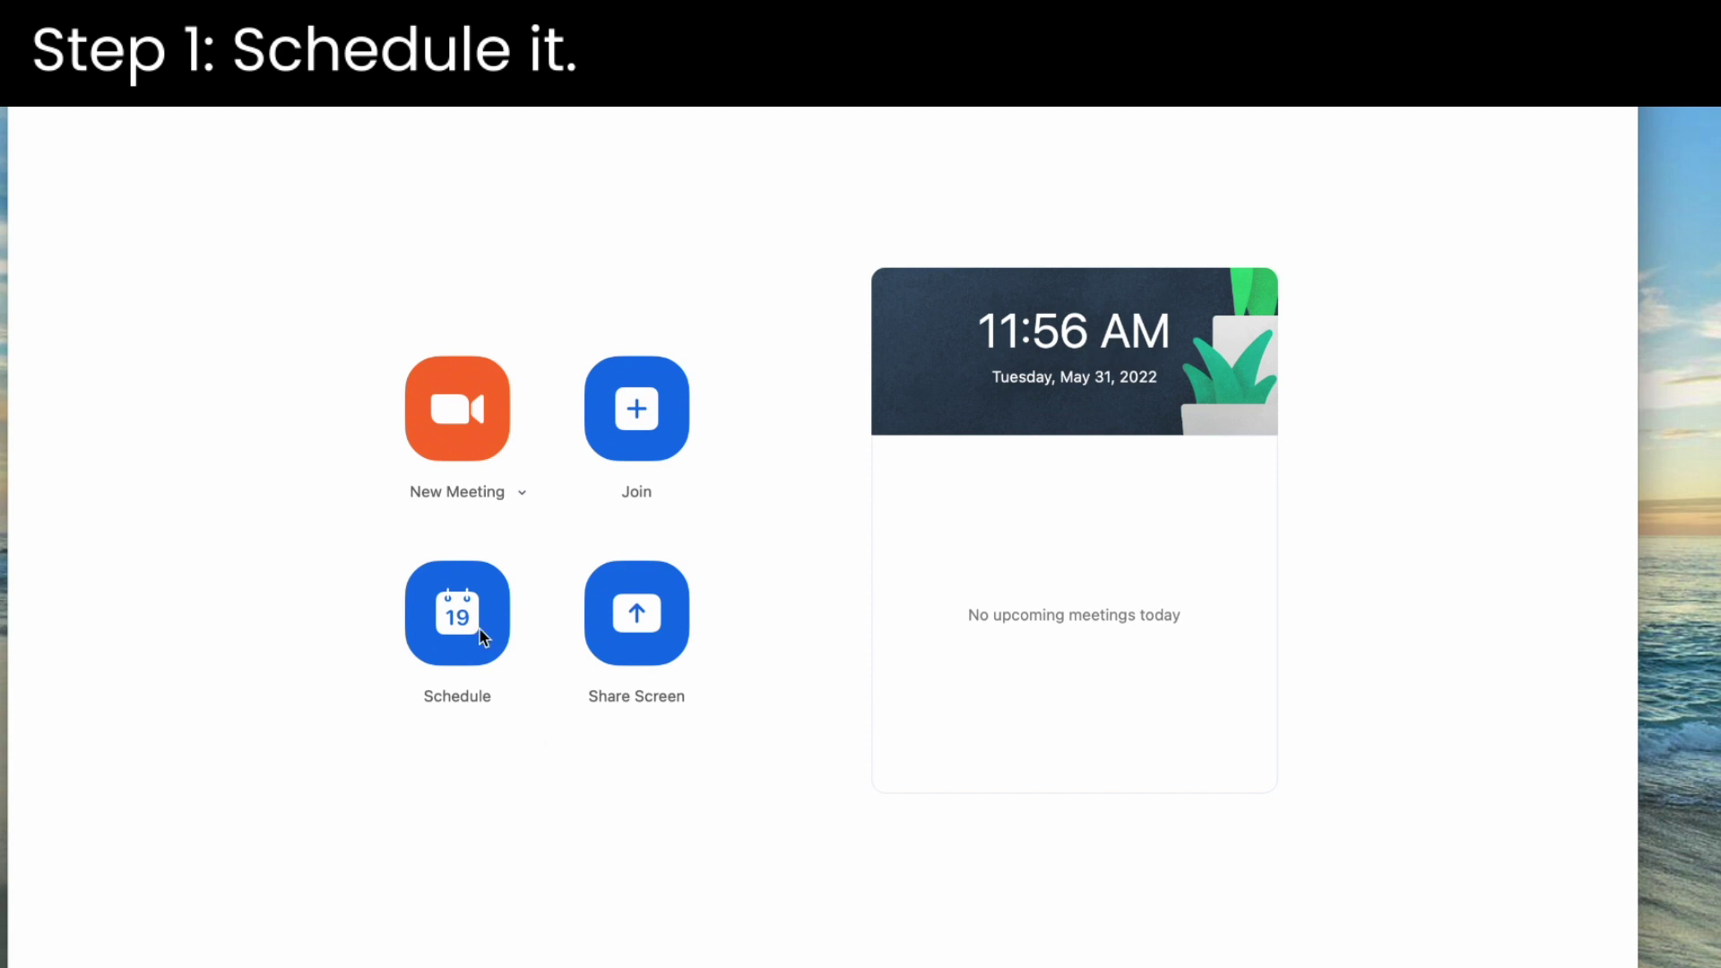
Schedule a recurring Zoom meeting titled 'Live Cooking Demos with DFTA' and expand its Advanced Options
{"action": "left_click", "coordinate": [479, 627]}
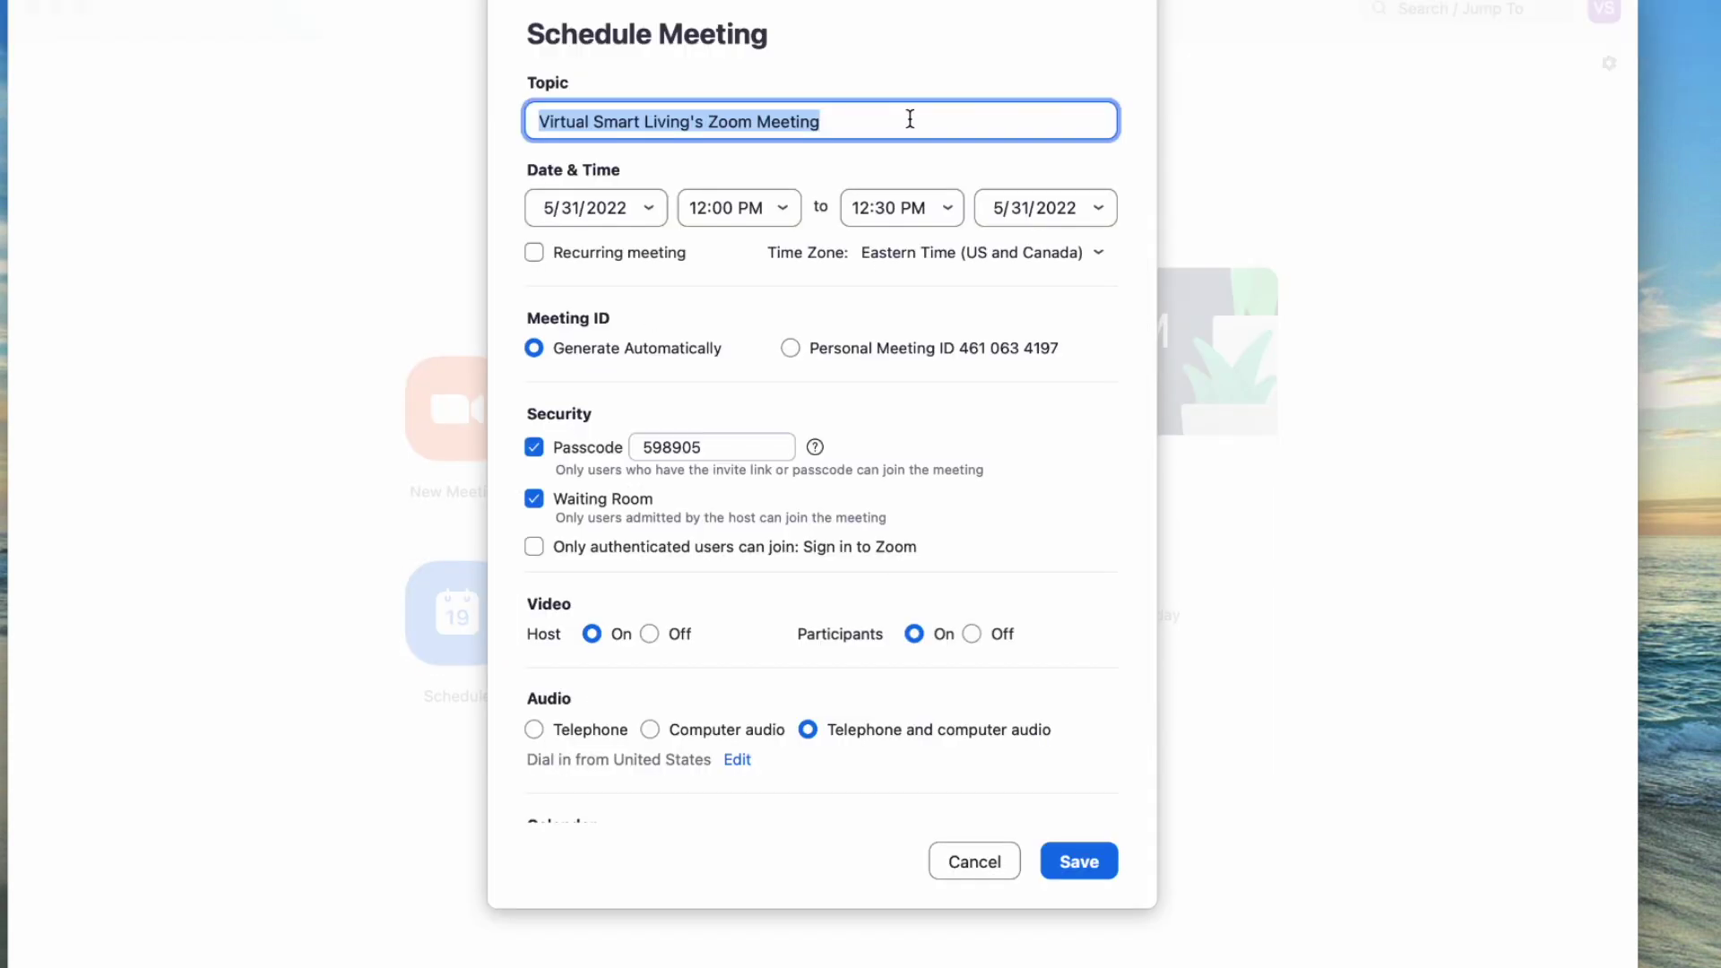
{"action": "type", "text": "Live Cooking Demos with DFTA"}
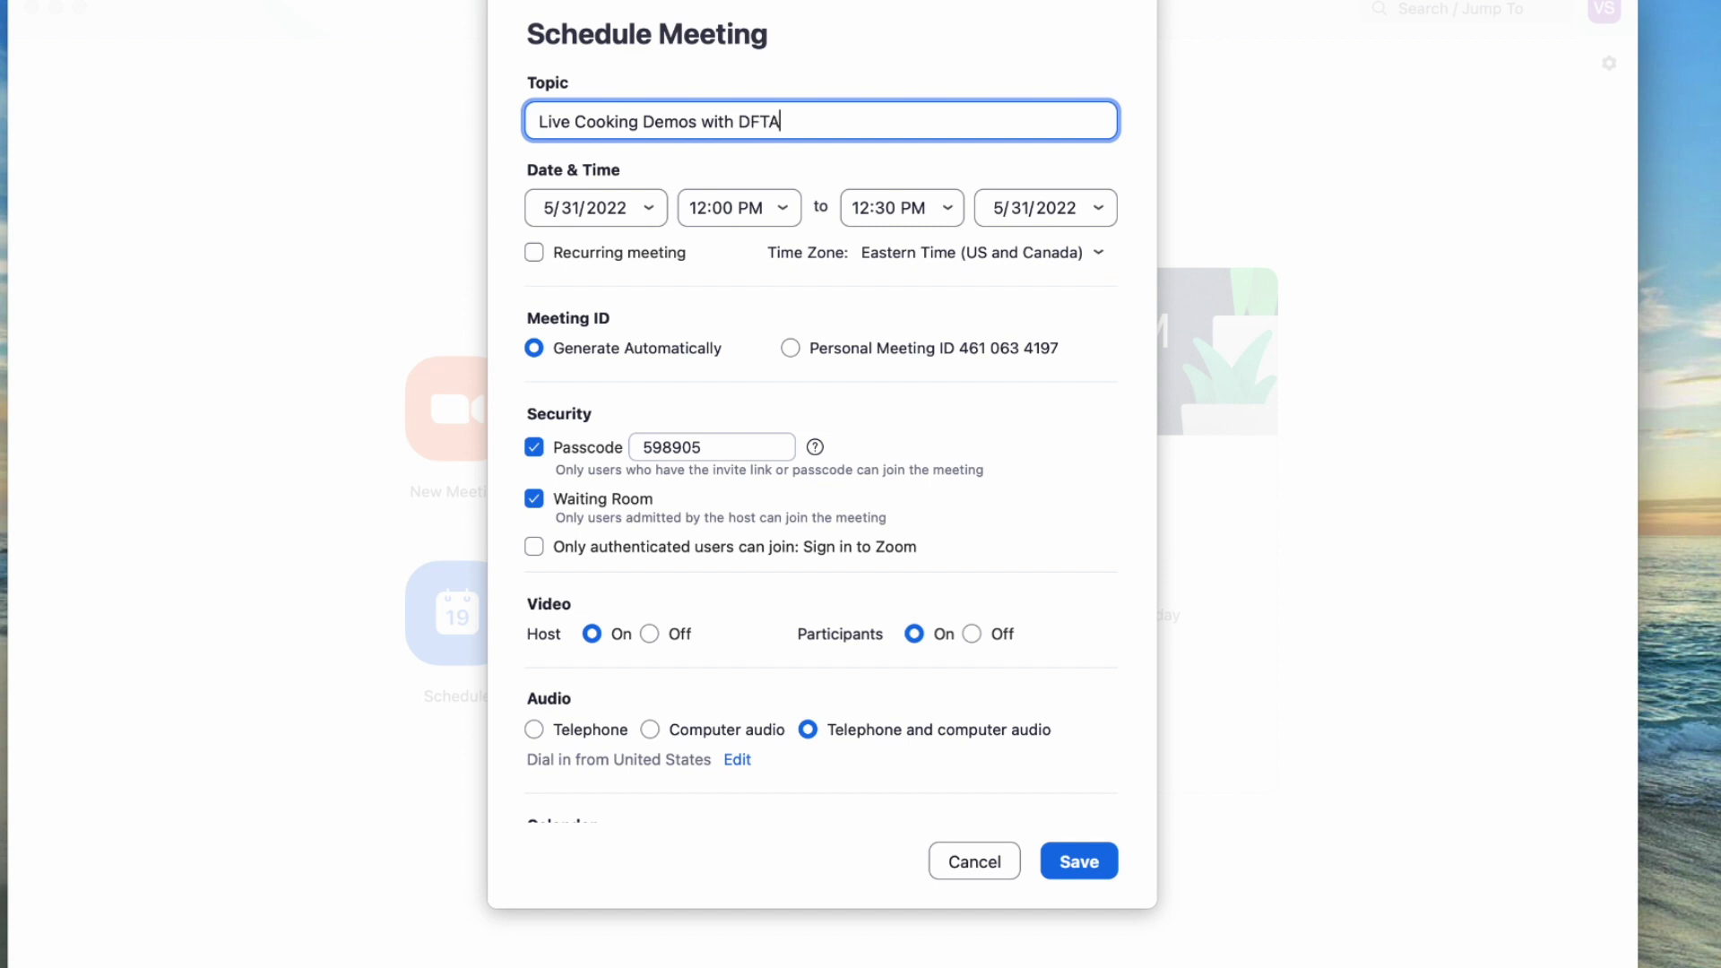
{"action": "left_click", "coordinate": [533, 253]}
{"action": "scroll", "coordinate": [610, 430], "scroll_direction": "down", "scroll_amount": 2}
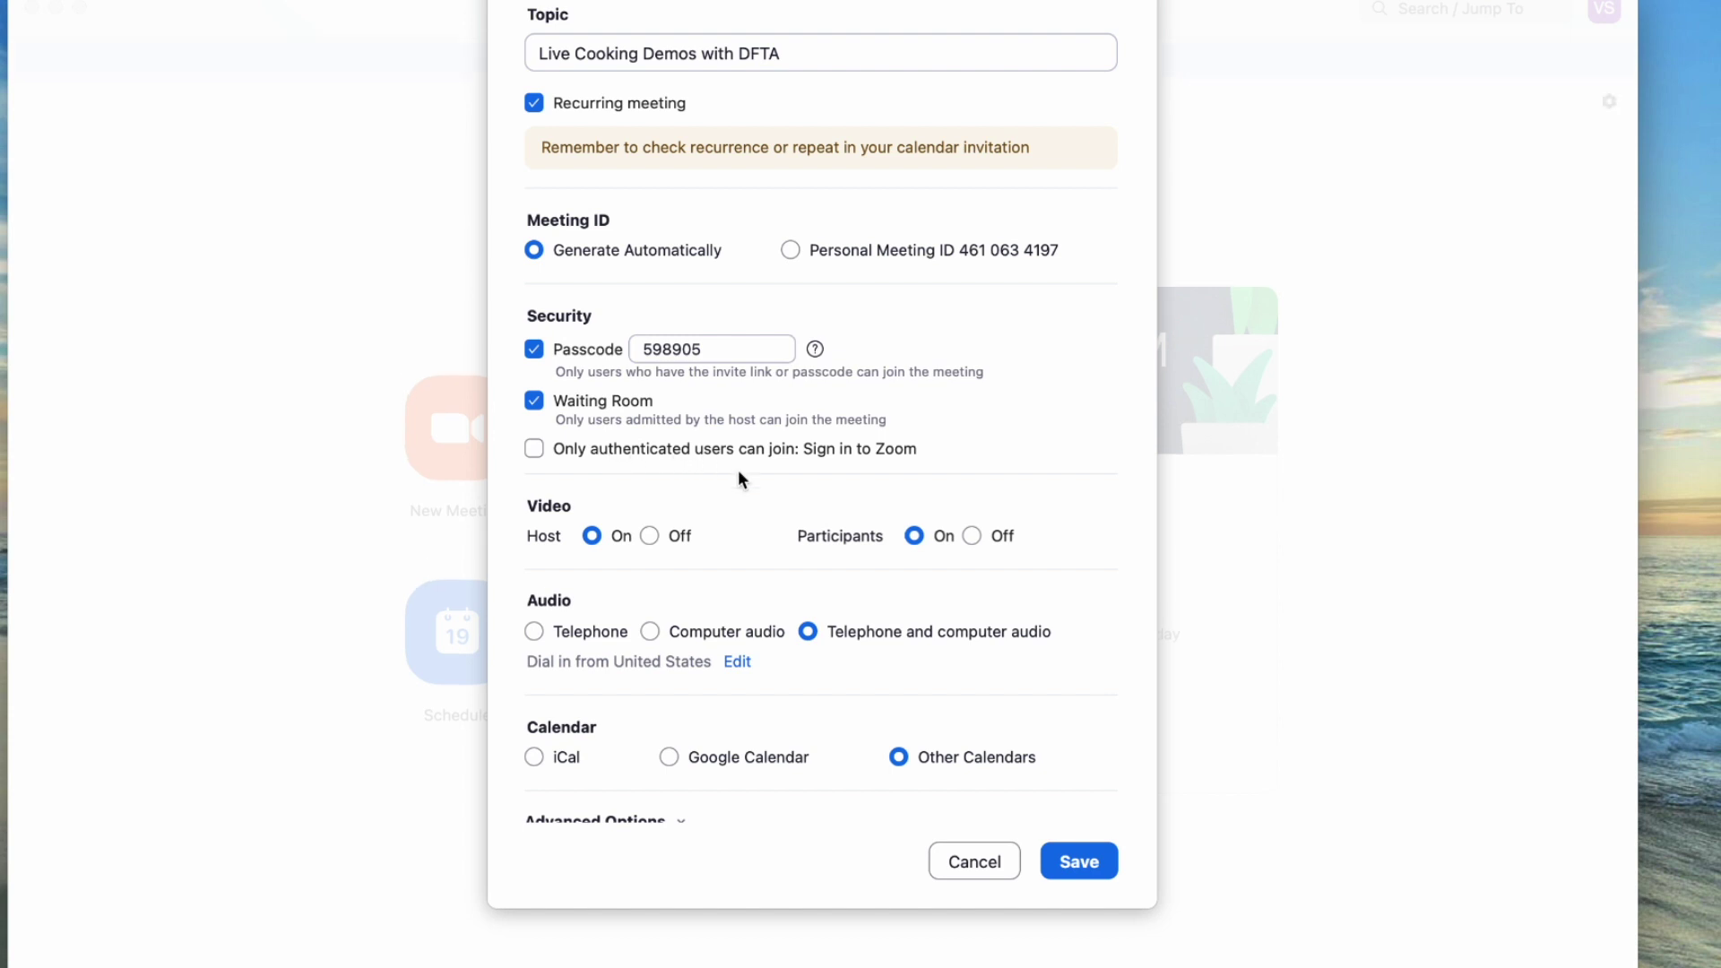
{"action": "scroll", "coordinate": [739, 468], "scroll_direction": "down", "scroll_amount": 2}
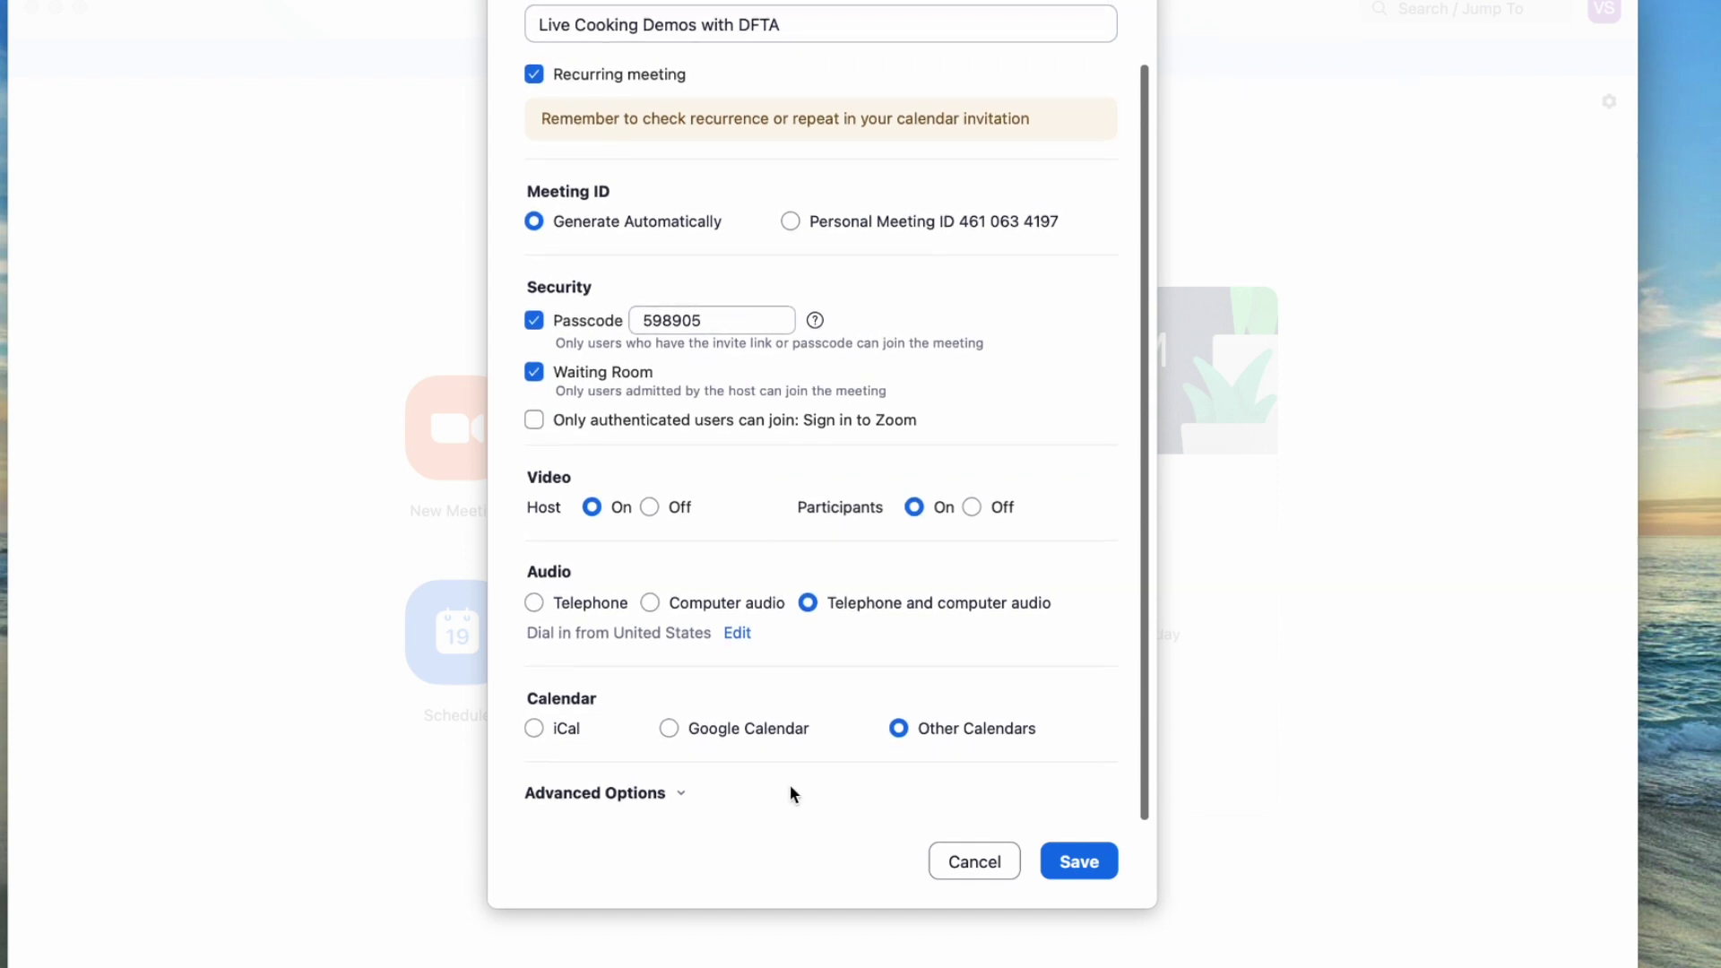
{"action": "left_click", "coordinate": [620, 796]}
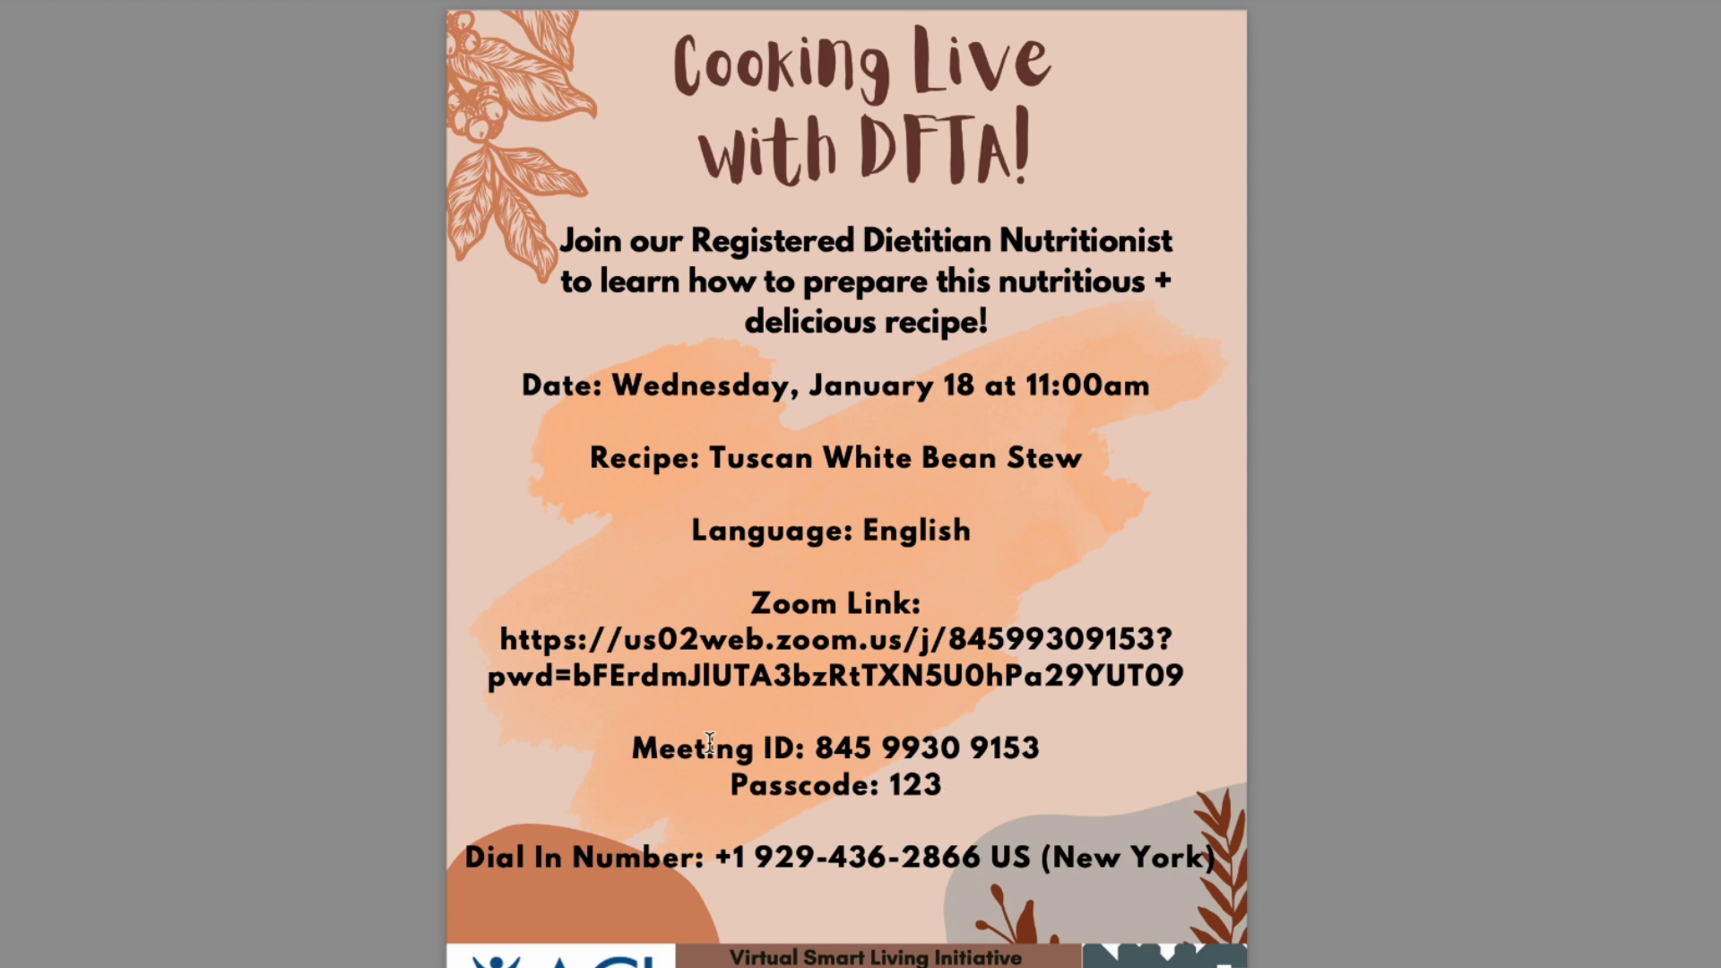
Scroll the flyer PDF to the Tuscan White Bean Stew recipe page
{"action": "scroll", "coordinate": [706, 839], "scroll_direction": "down", "scroll_amount": 9}
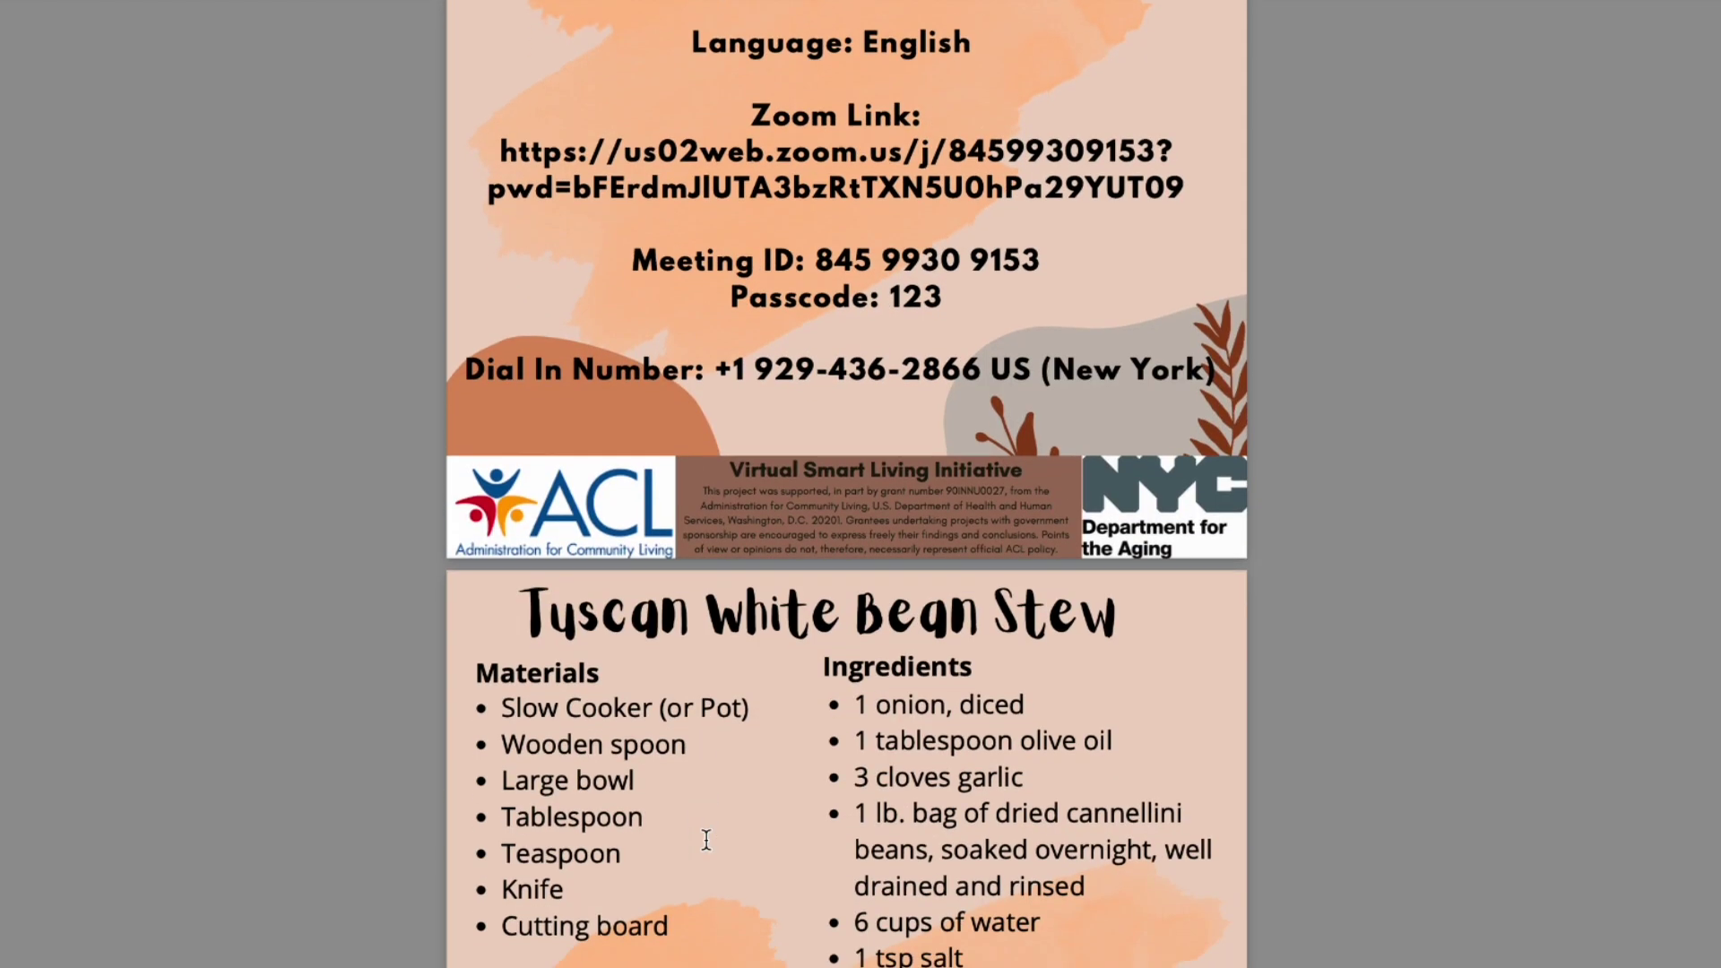
{"action": "scroll", "coordinate": [914, 560], "scroll_direction": "down", "scroll_amount": 3}
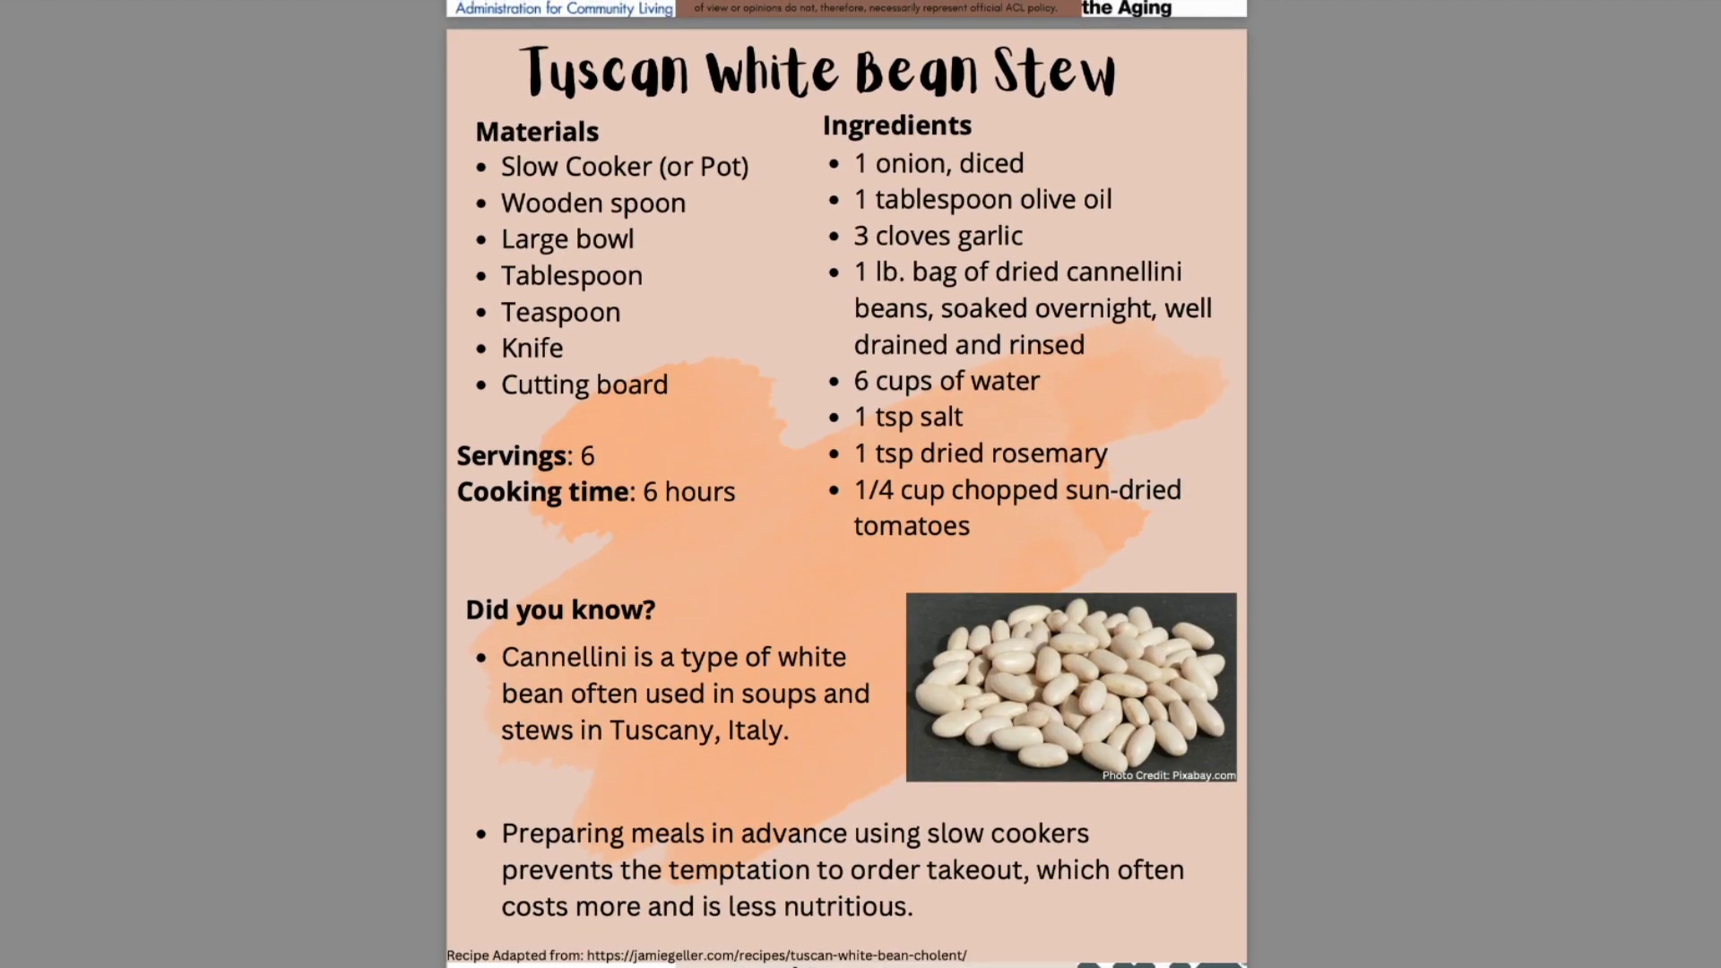
{"action": "scroll", "coordinate": [974, 315], "scroll_direction": "up", "scroll_amount": 1}
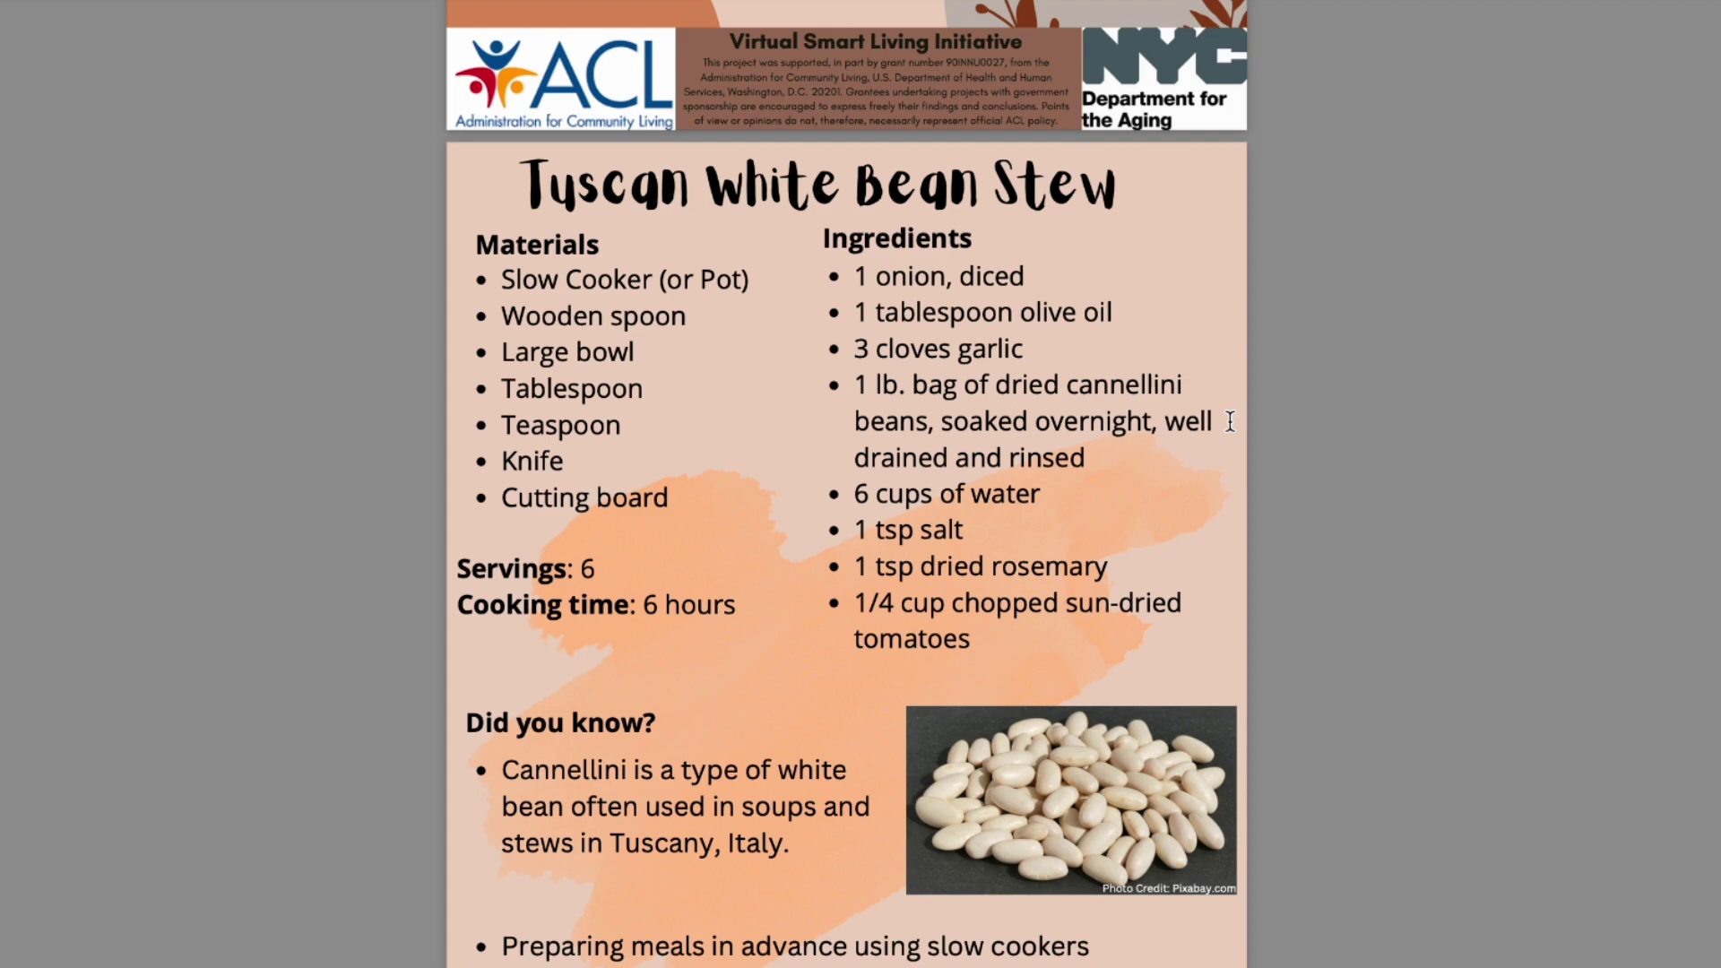
{"action": "scroll", "coordinate": [1229, 421], "scroll_direction": "up", "scroll_amount": 4}
Launch the Zoom meeting from the flyer's link, letting Chrome open zoom.us
{"action": "triple_click", "coordinate": [900, 197]}
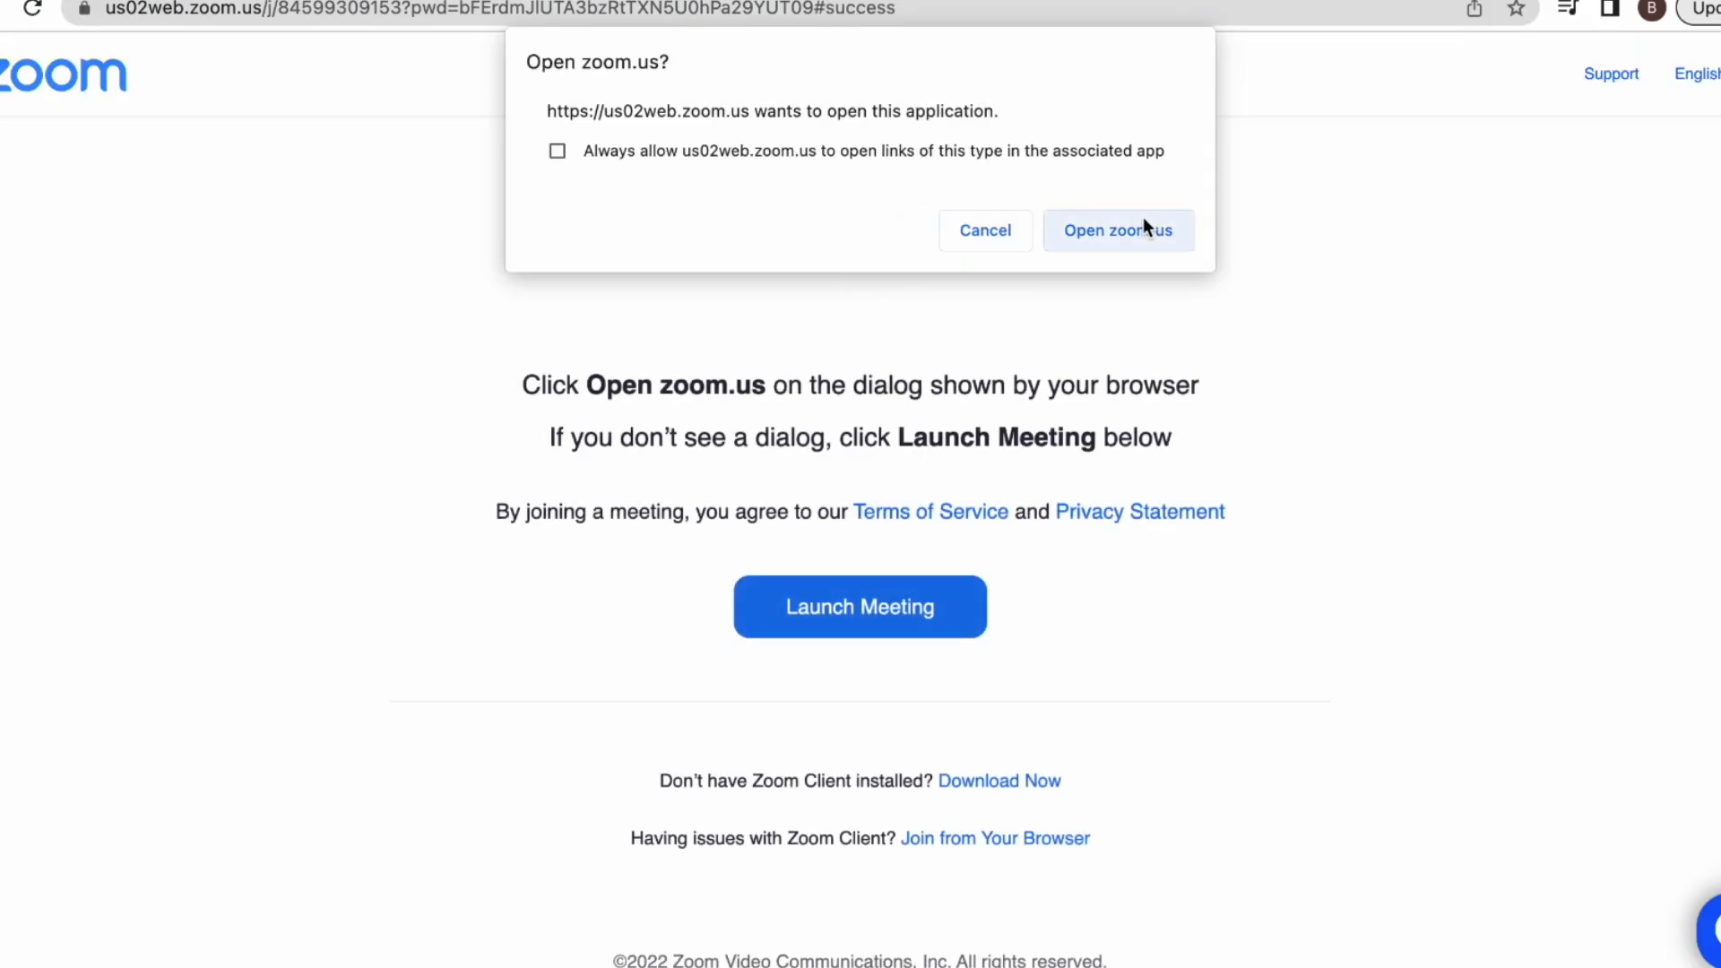
{"action": "left_click", "coordinate": [1144, 226]}
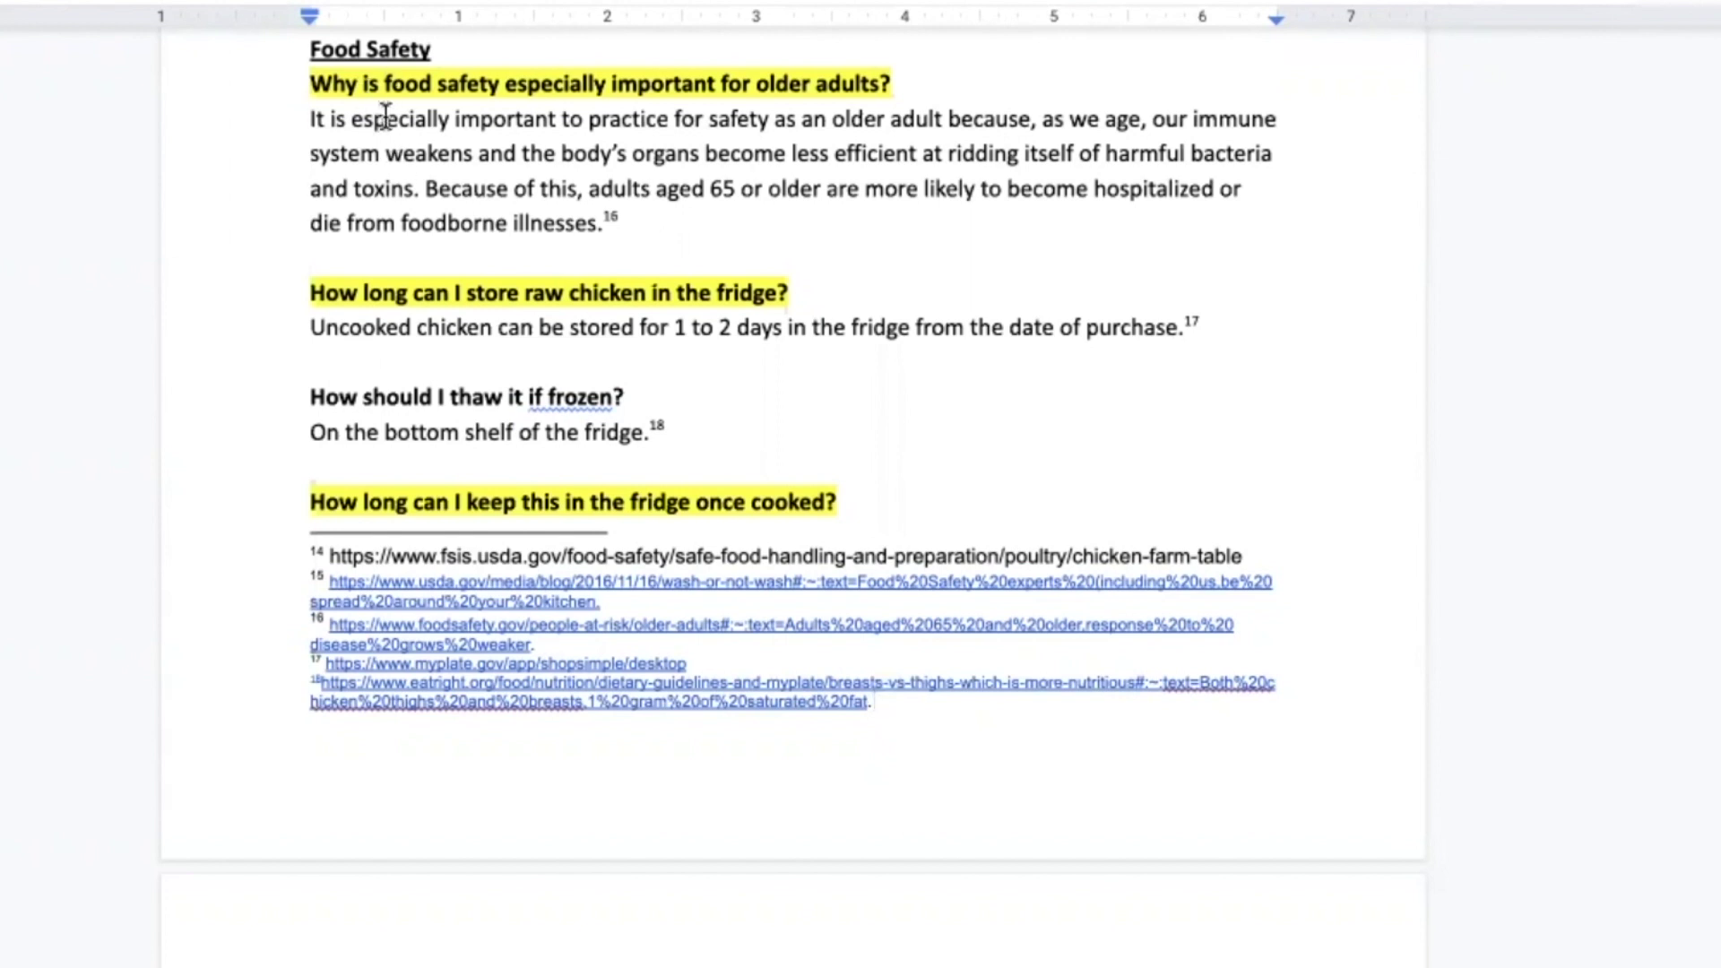
{"action": "scroll", "coordinate": [428, 287], "scroll_direction": "down", "scroll_amount": 1}
{"action": "scroll", "coordinate": [428, 287], "scroll_direction": "down", "scroll_amount": 1}
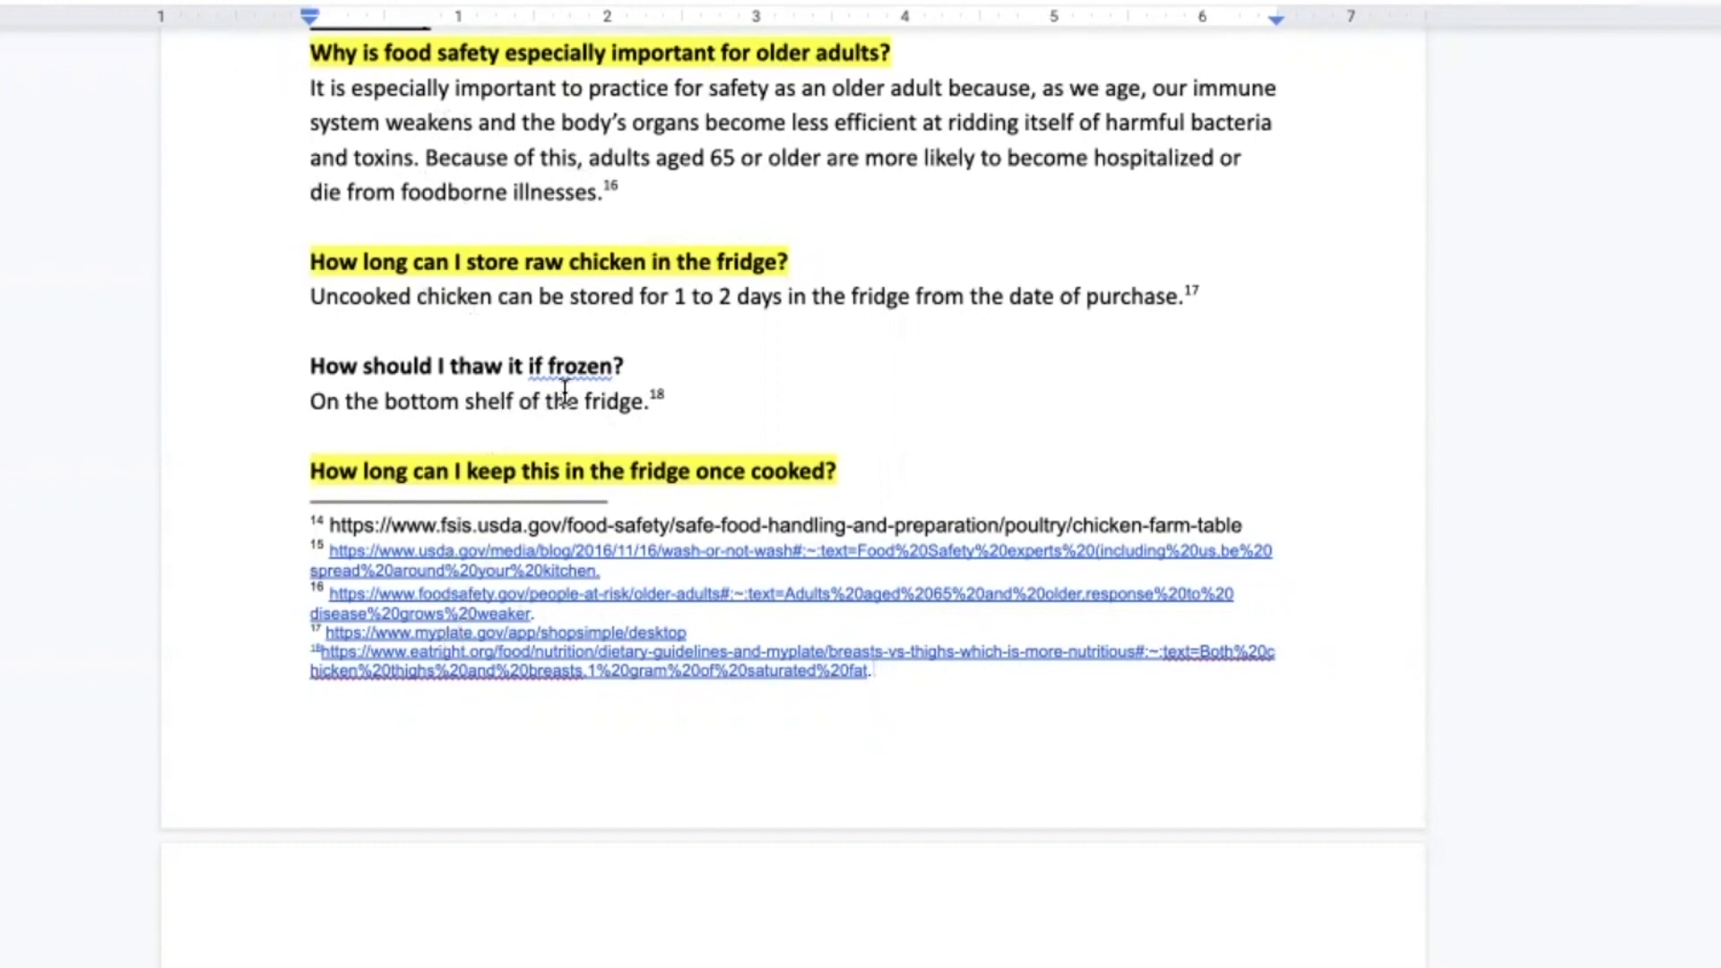
{"action": "scroll", "coordinate": [565, 388], "scroll_direction": "down", "scroll_amount": 1}
{"action": "scroll", "coordinate": [564, 388], "scroll_direction": "up", "scroll_amount": 1}
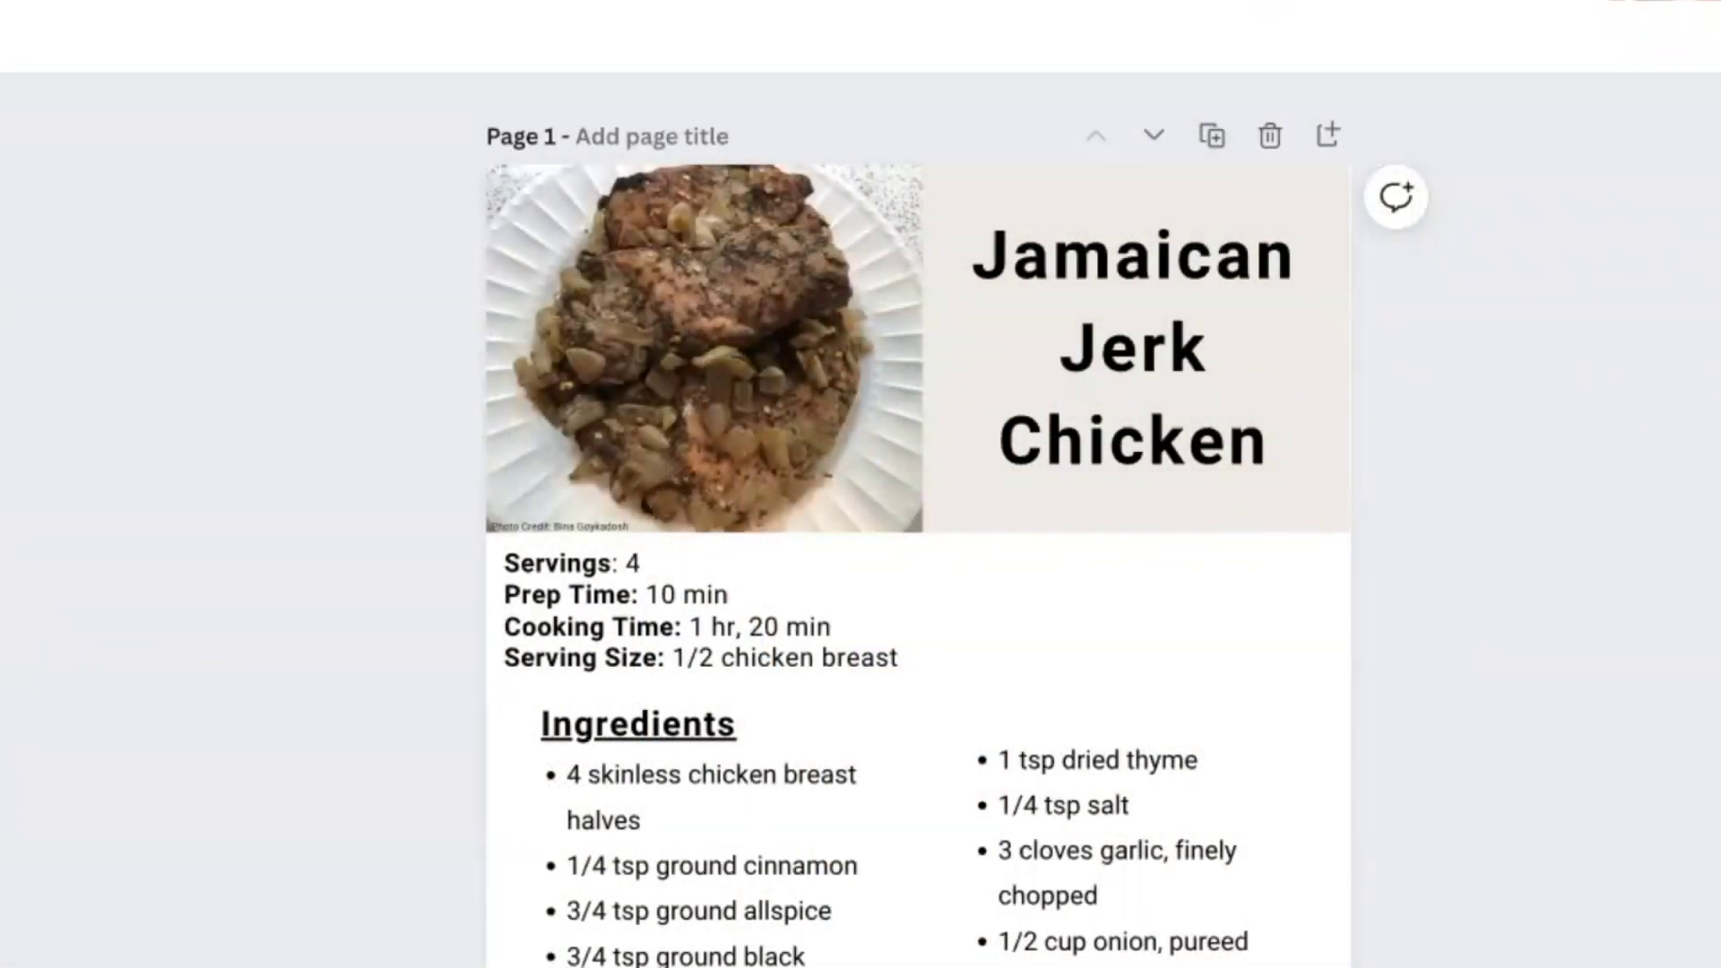
Scroll the Jamaican Jerk Chicken recipe card down to the Directions on page 2
{"action": "scroll", "coordinate": [407, 256], "scroll_direction": "down", "scroll_amount": 1}
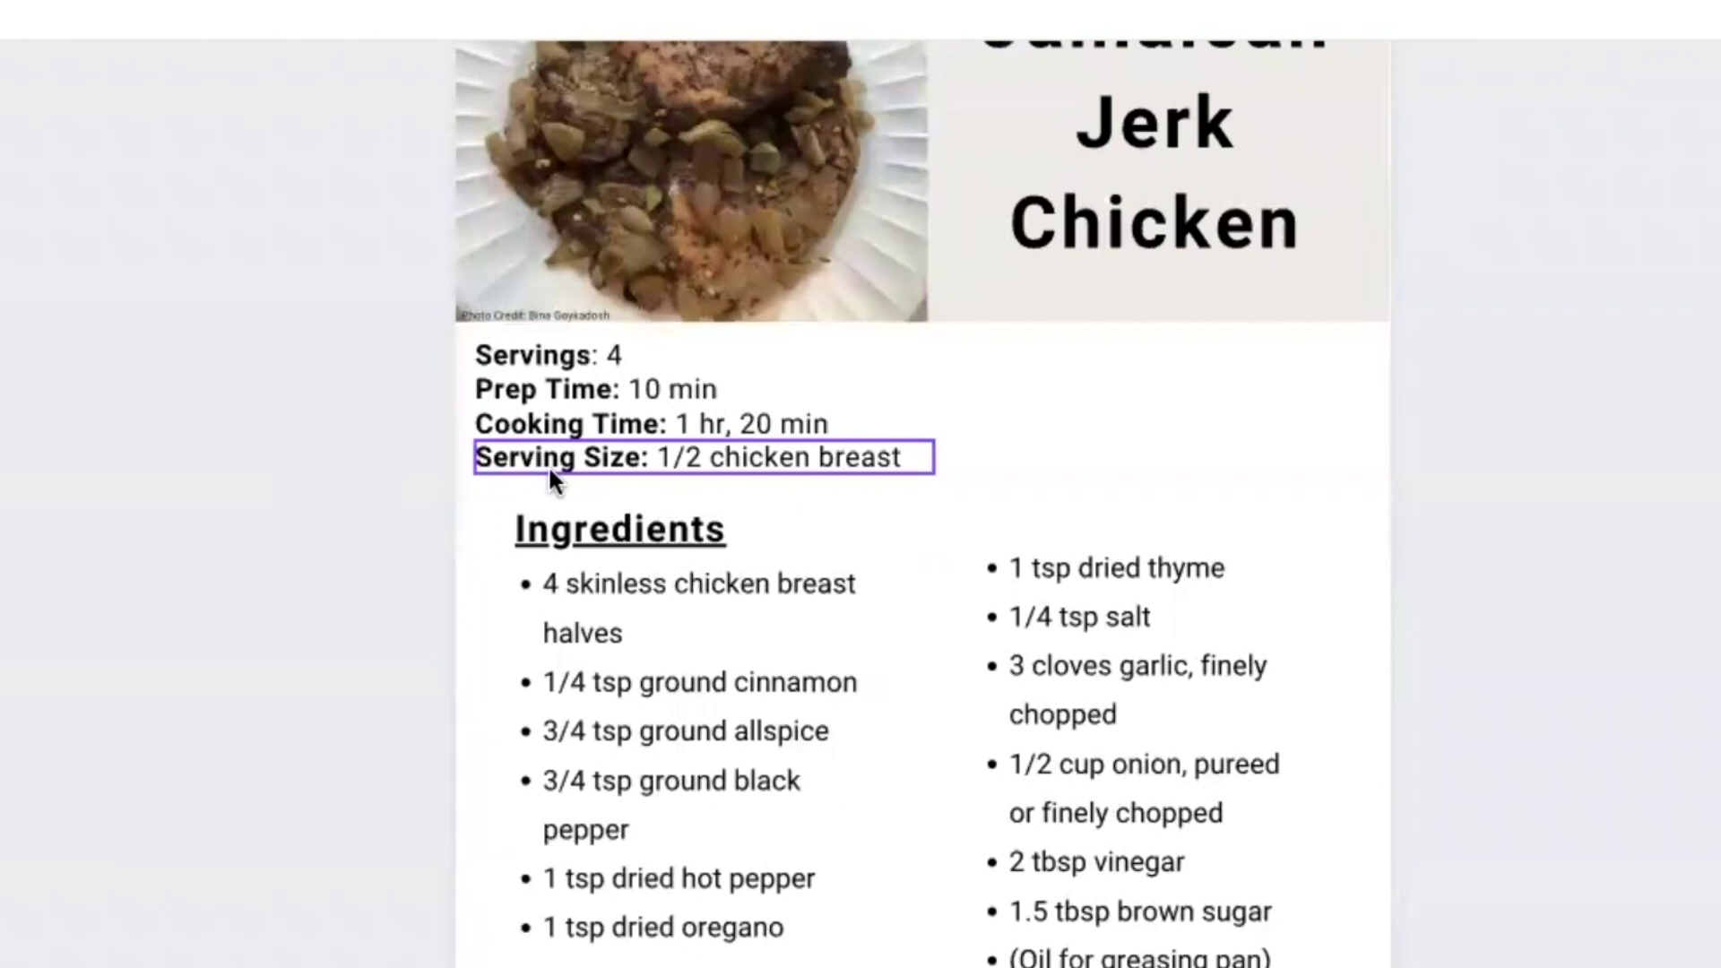
{"action": "scroll", "coordinate": [549, 467], "scroll_direction": "down", "scroll_amount": 2}
{"action": "scroll", "coordinate": [646, 726], "scroll_direction": "down", "scroll_amount": 10}
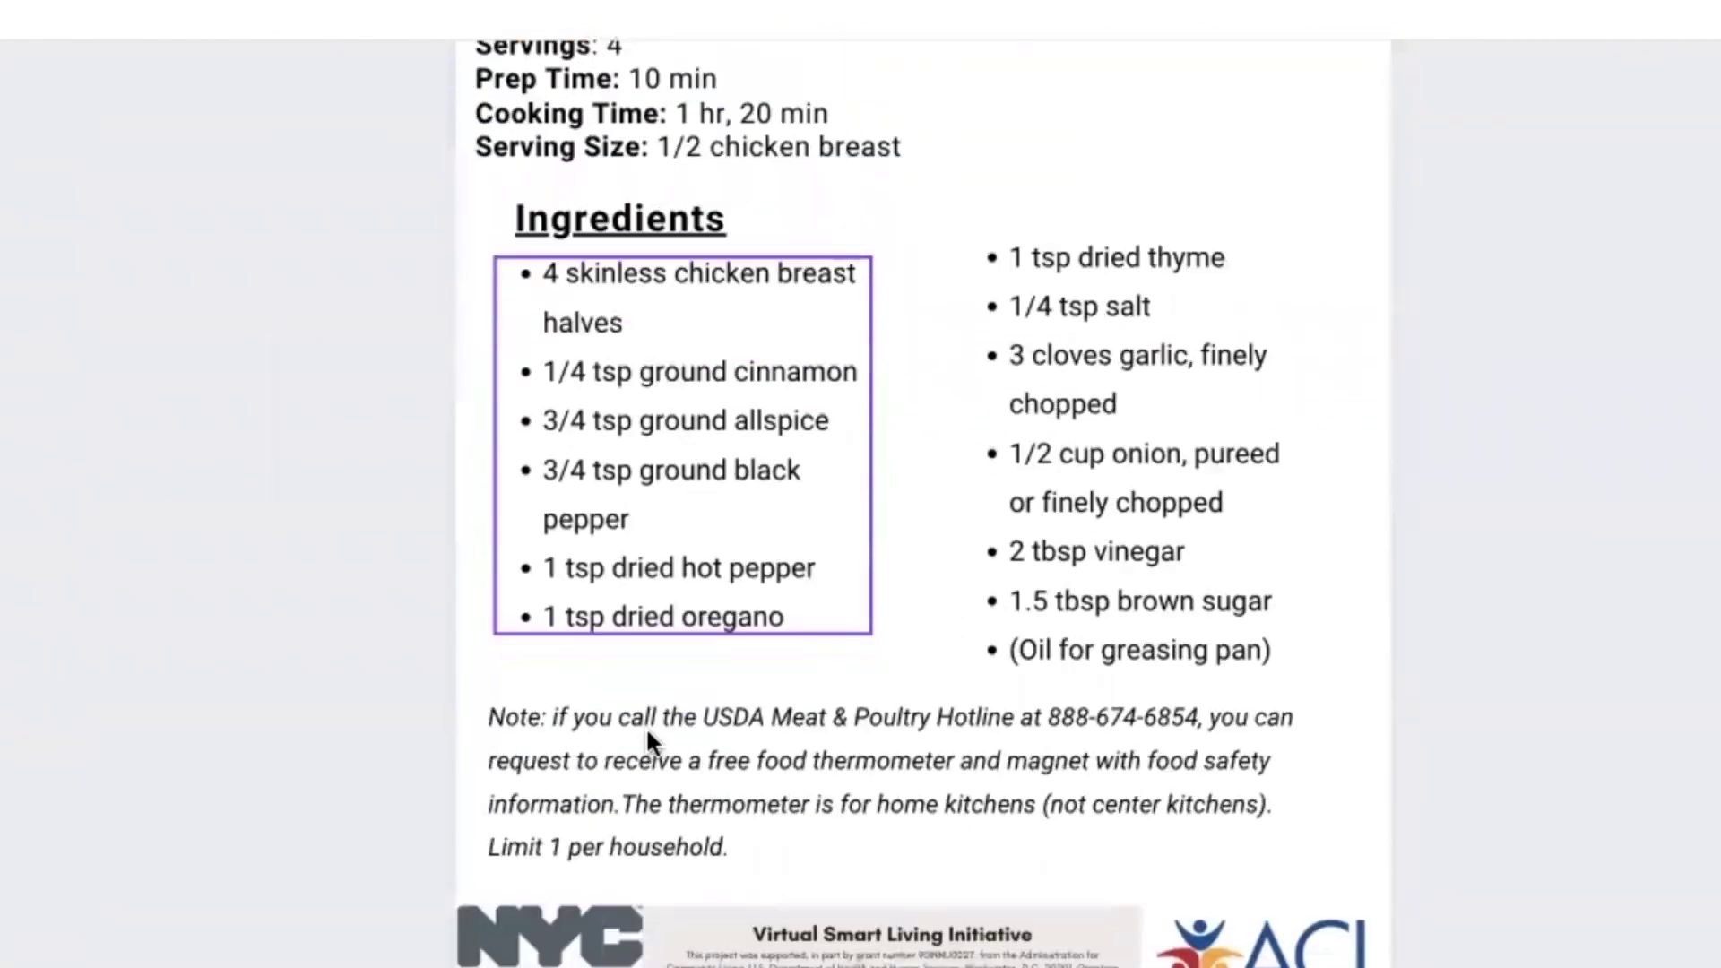
{"action": "scroll", "coordinate": [646, 727], "scroll_direction": "down", "scroll_amount": 3}
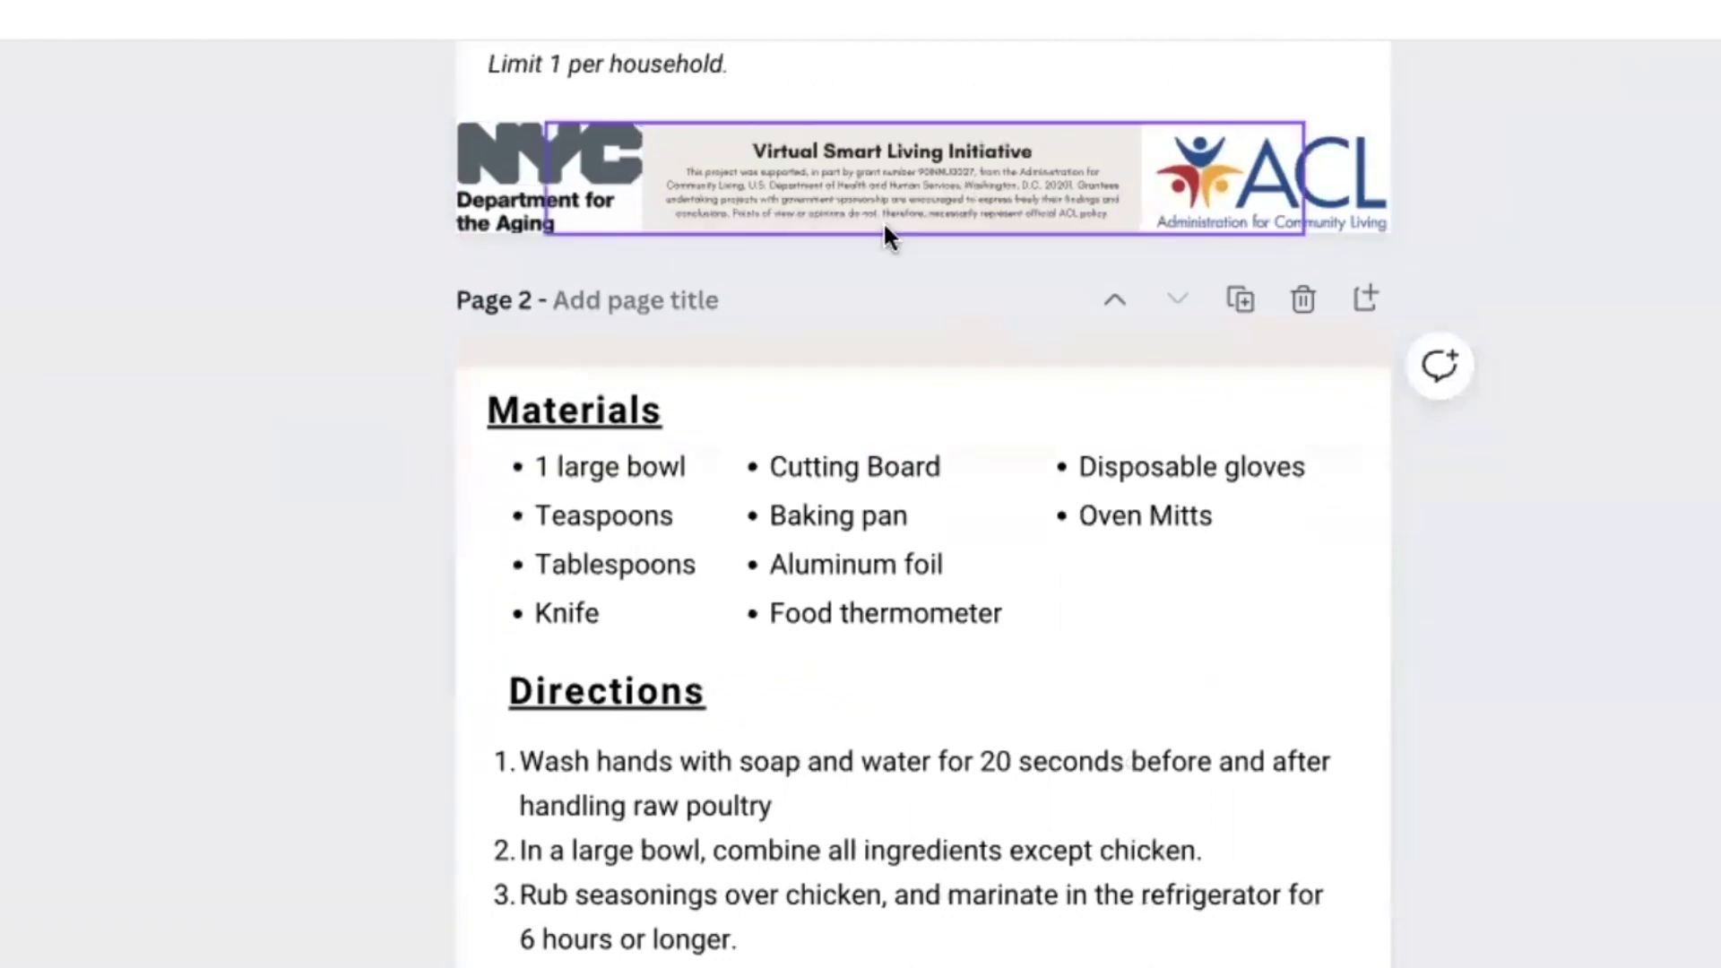
{"action": "scroll", "coordinate": [844, 538], "scroll_direction": "down", "scroll_amount": 3}
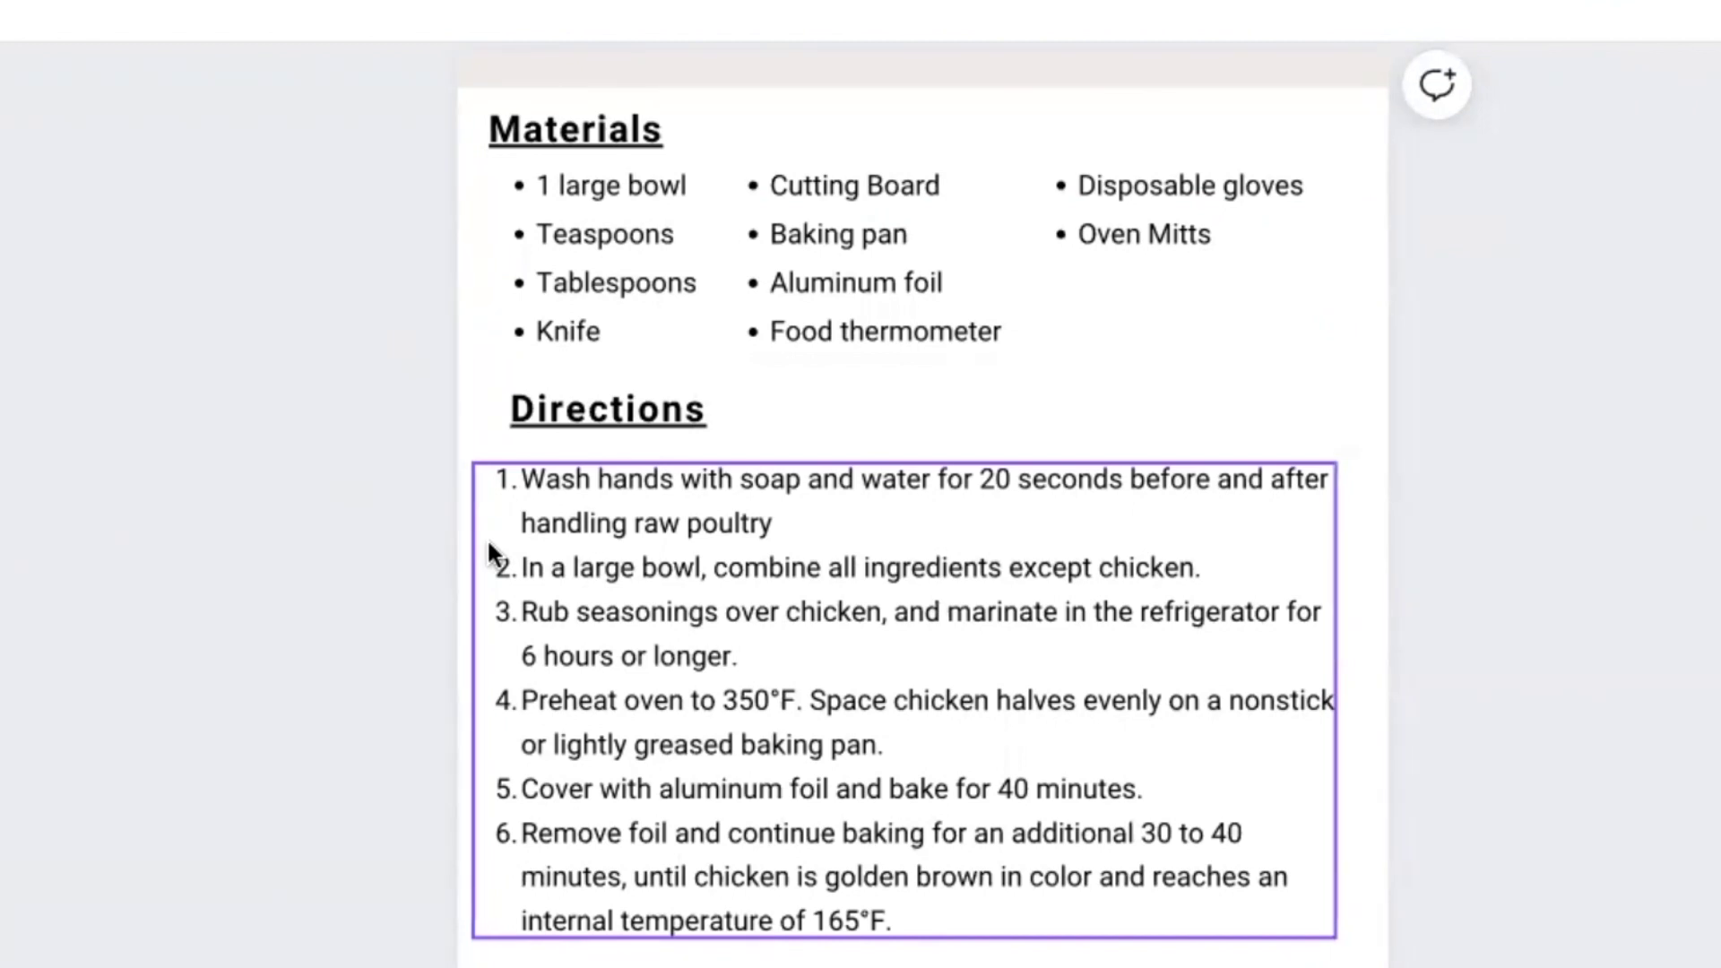
{"action": "scroll", "coordinate": [487, 538], "scroll_direction": "down", "scroll_amount": 3}
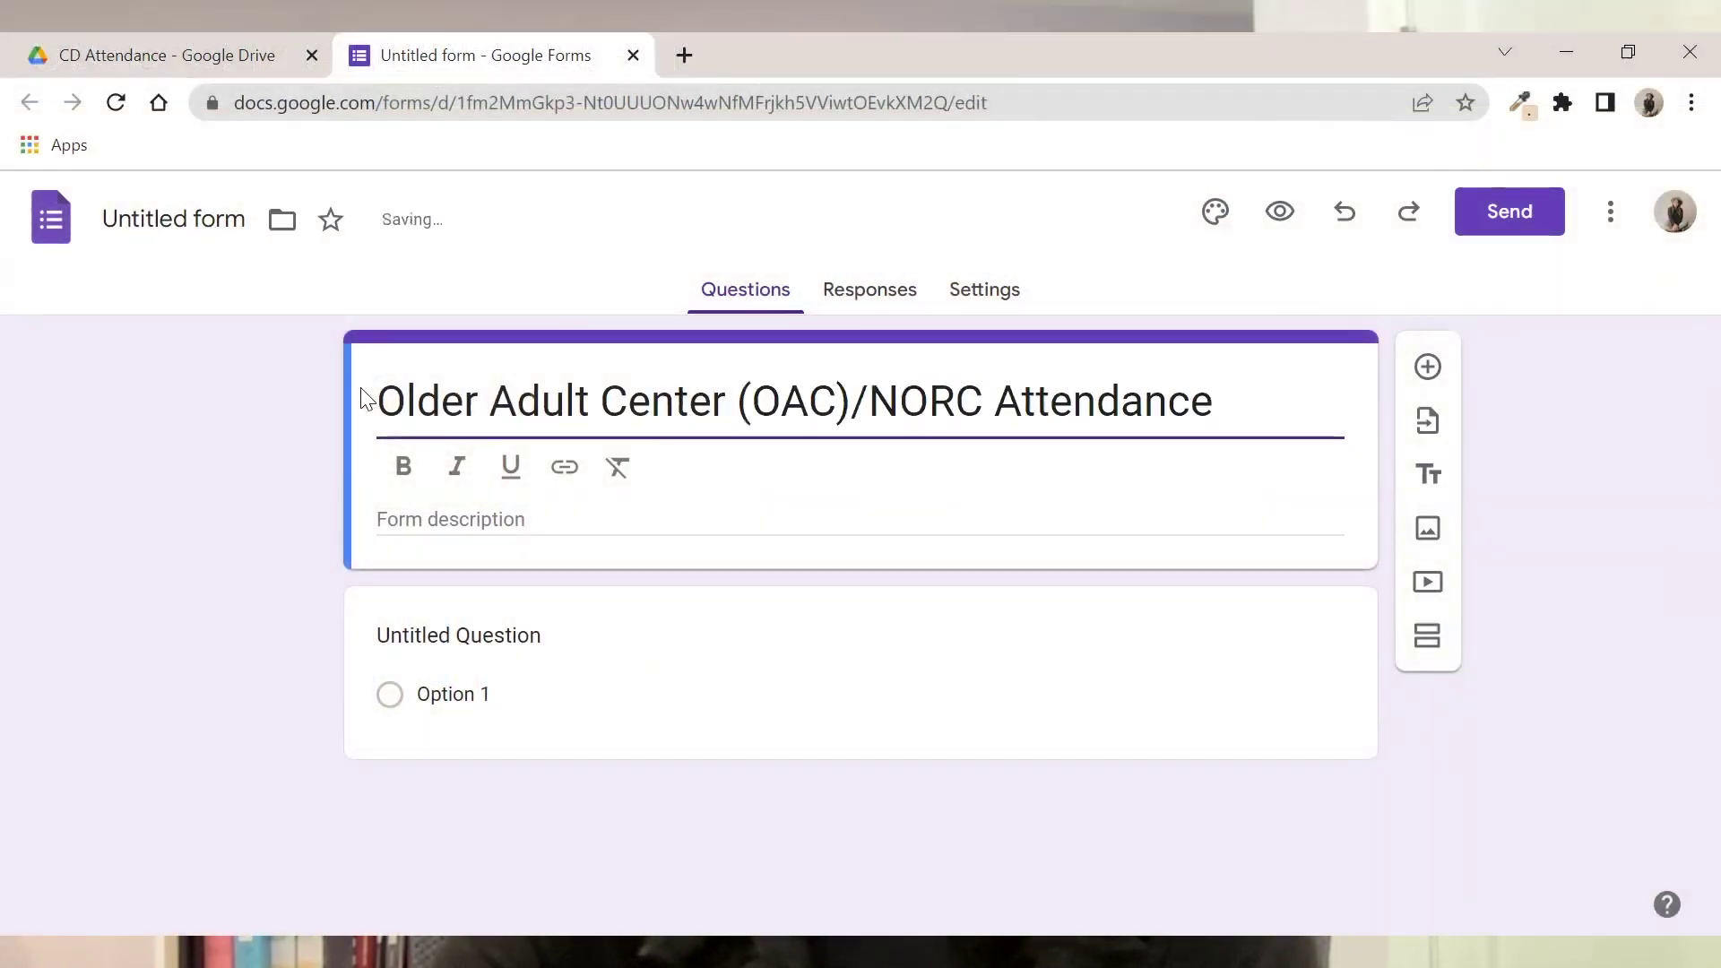
Prefix the form title with '9/14/22:' and import all questions from another form
{"action": "type", "text": "9/14/22:"}
{"action": "left_click", "coordinate": [180, 212]}
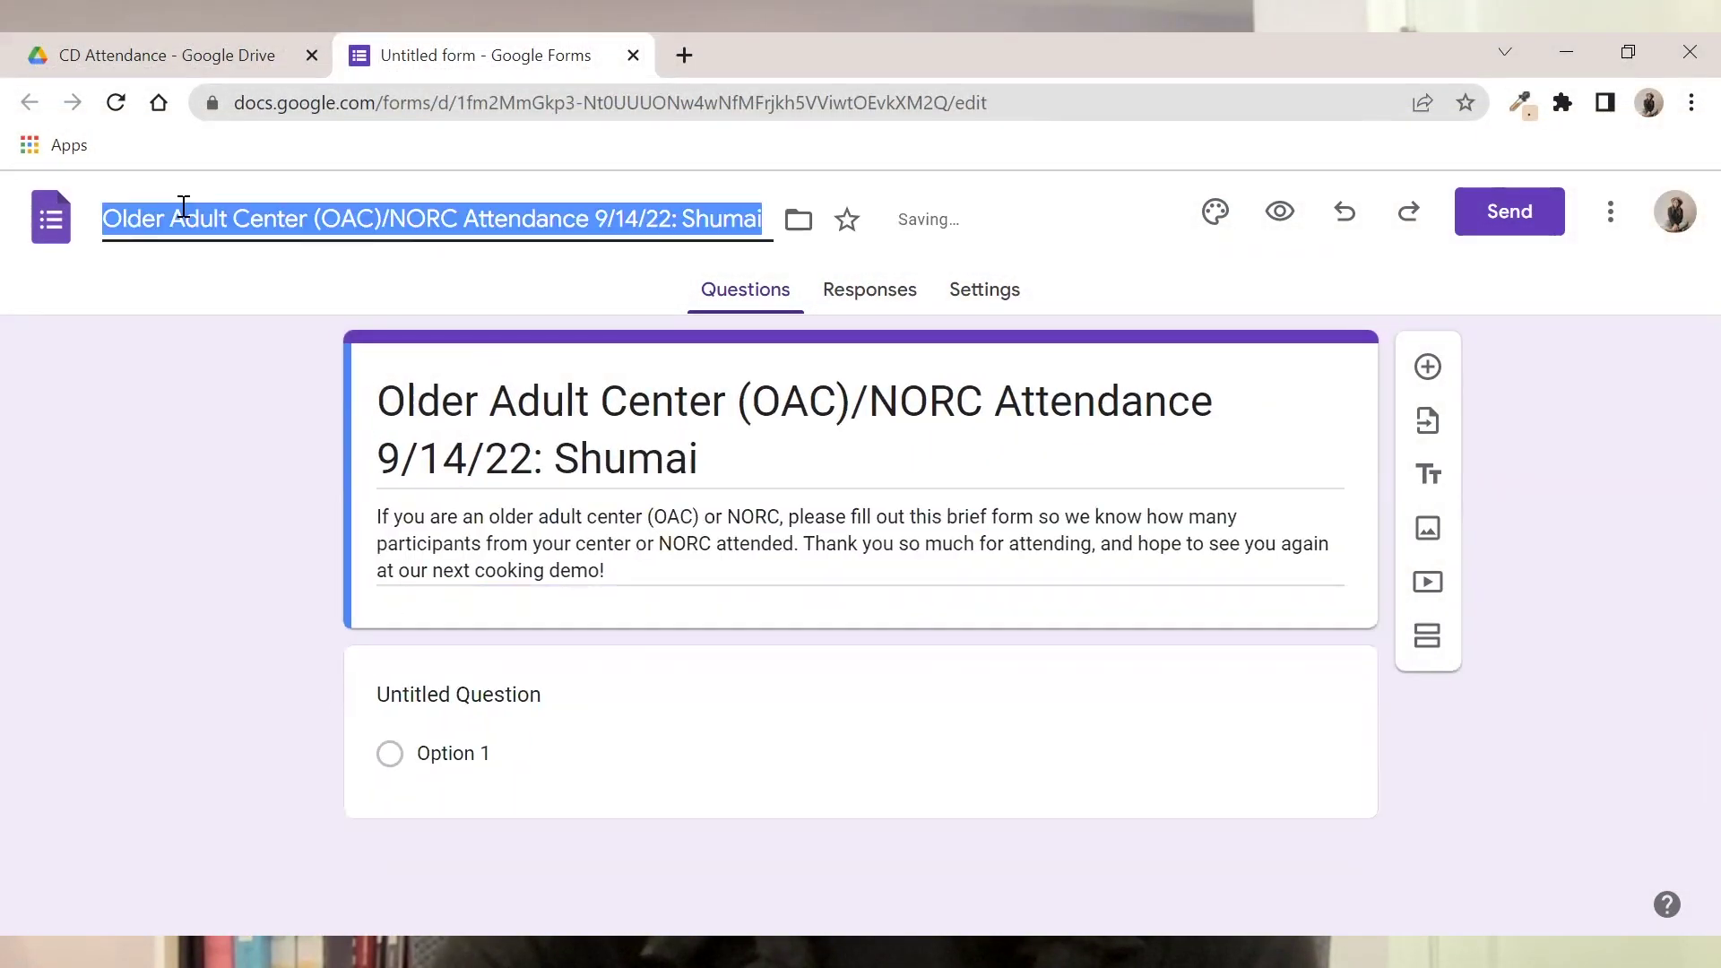
{"action": "left_click", "coordinate": [461, 691]}
{"action": "left_click", "coordinate": [1417, 568]}
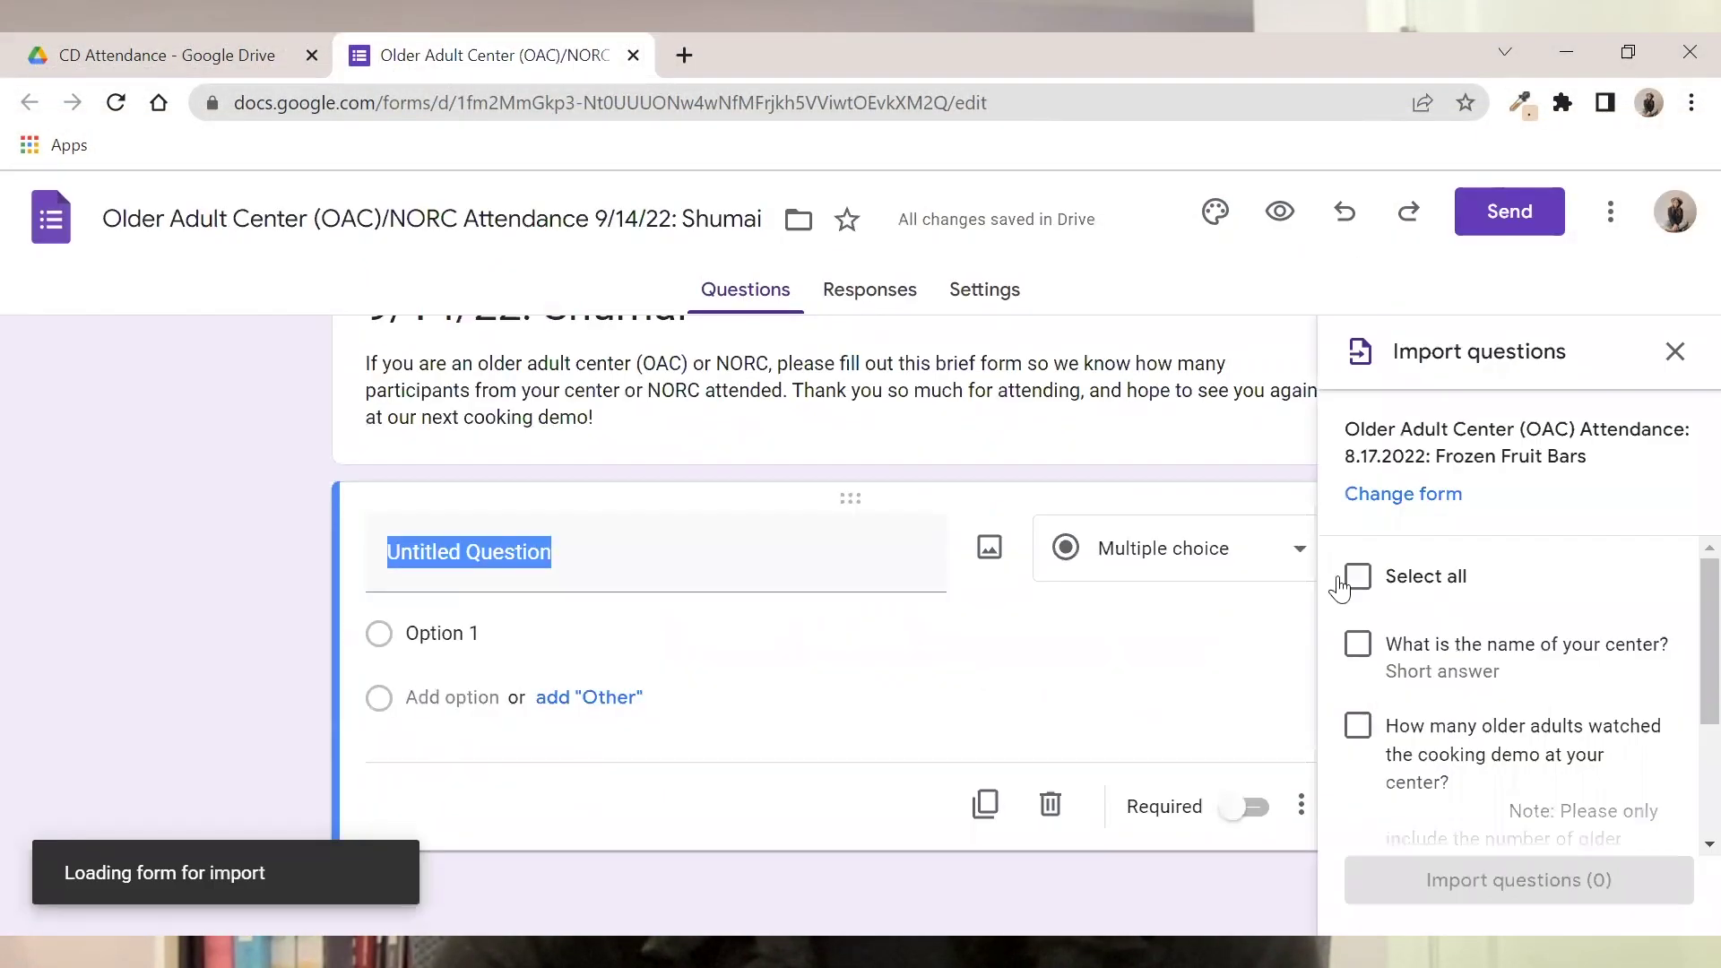
{"action": "left_click", "coordinate": [1357, 576]}
{"action": "left_click", "coordinate": [1519, 879]}
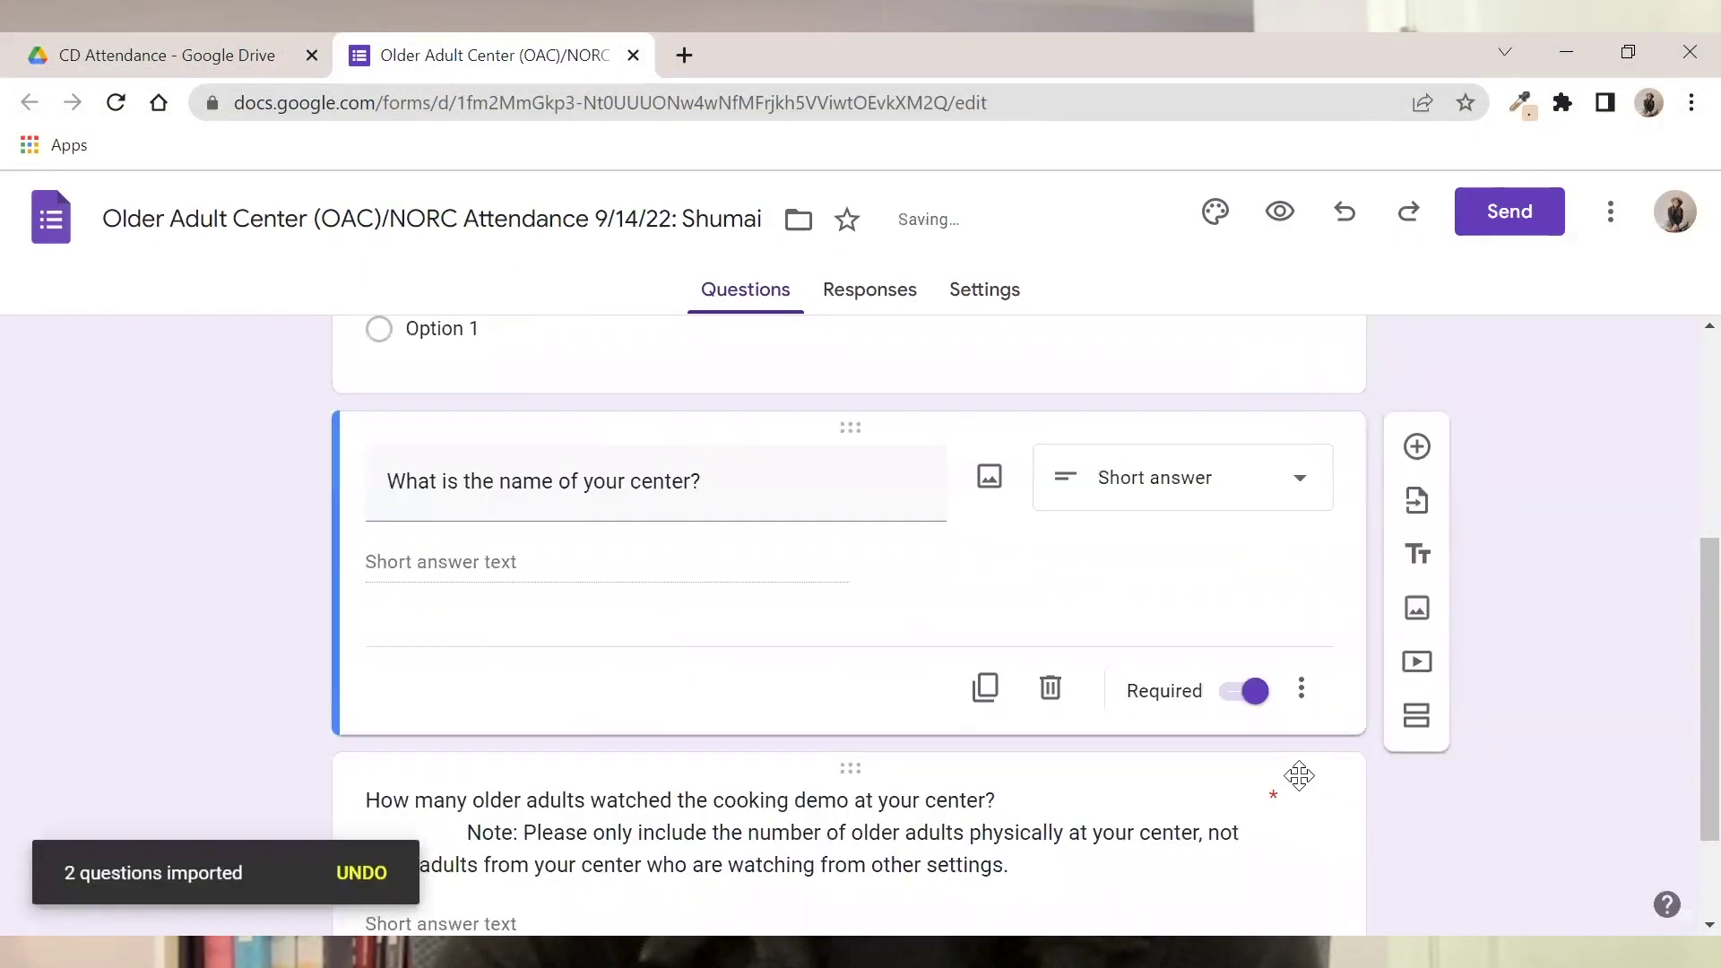
{"action": "left_click", "coordinate": [387, 605]}
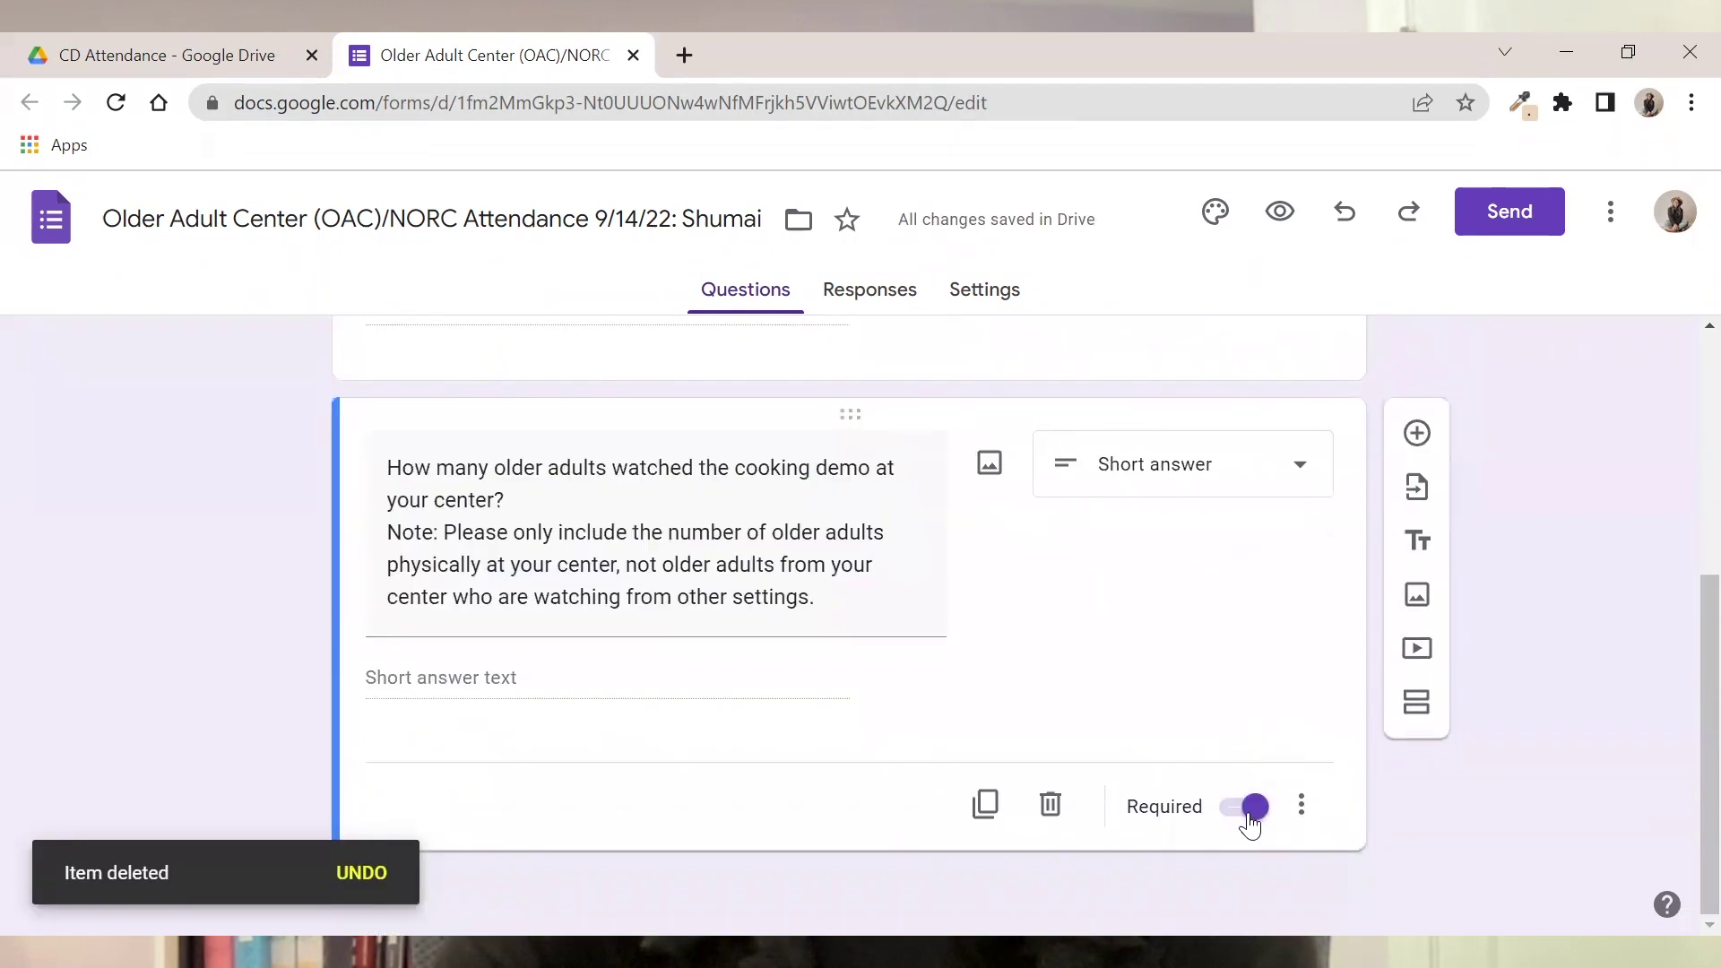
Delete the blank untitled question and link responses to a new spreadsheet
{"action": "left_click", "coordinate": [870, 288]}
{"action": "left_click", "coordinate": [1266, 375]}
{"action": "left_click", "coordinate": [1658, 209]}
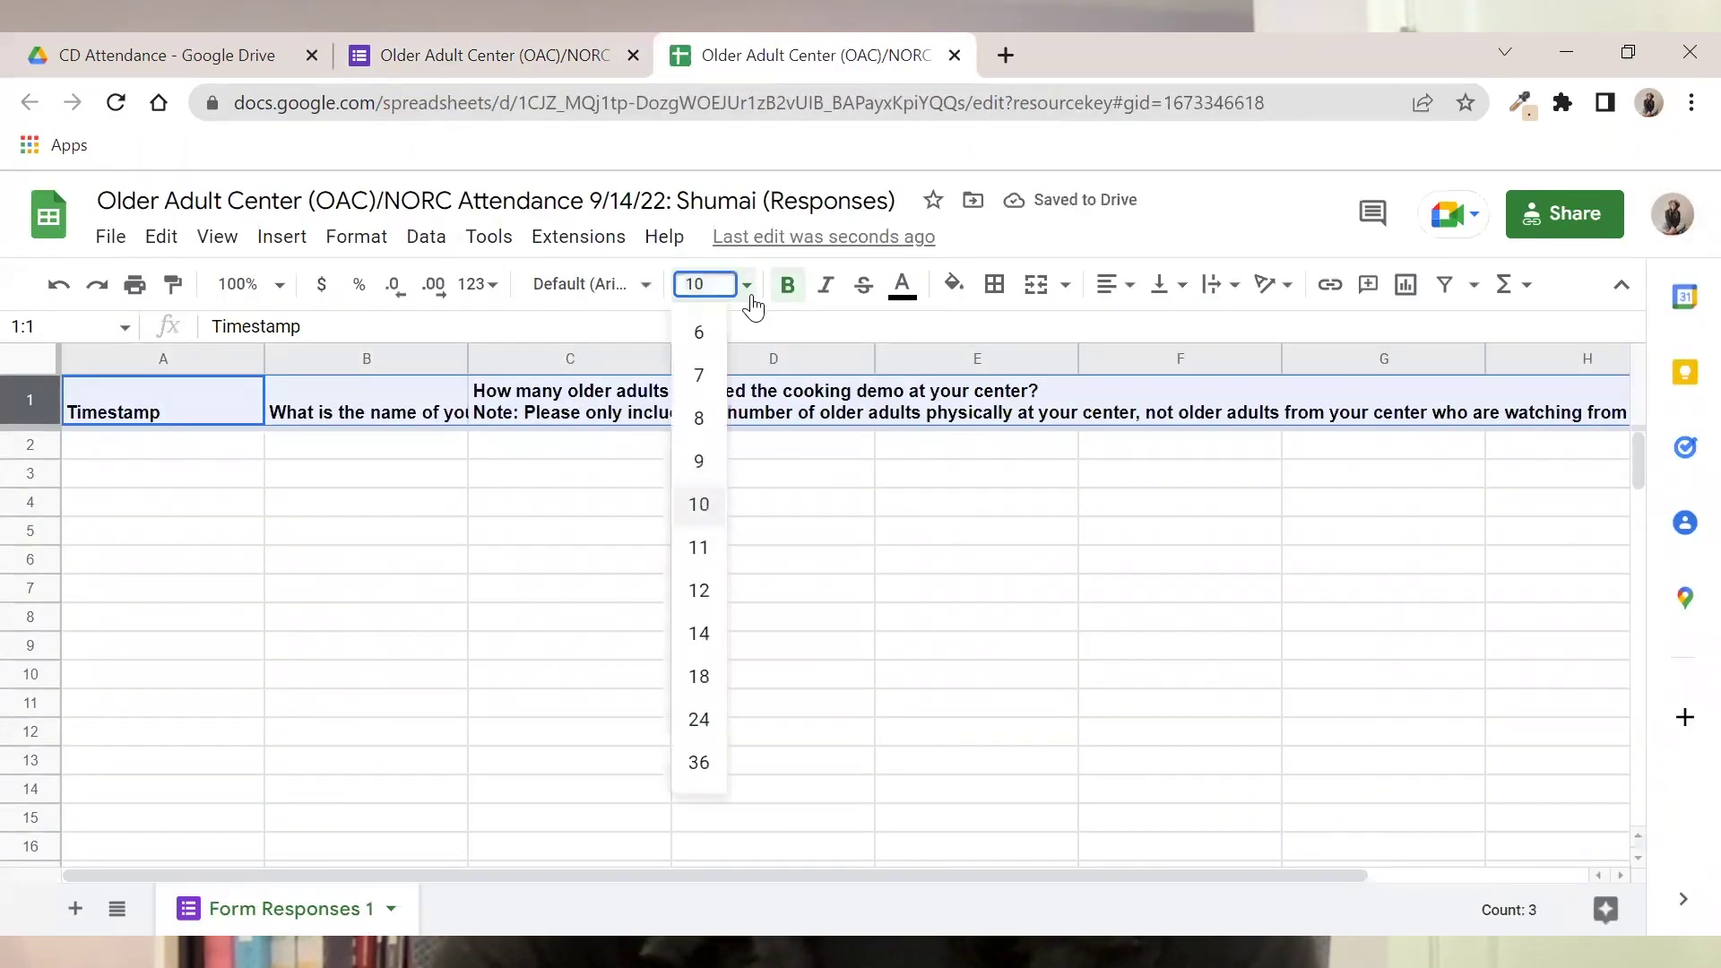
Widen column C for the attendance-count question and rename the sheet '9/14/22: Shumai'
{"action": "left_click", "coordinate": [701, 355]}
{"action": "left_click", "coordinate": [859, 425]}
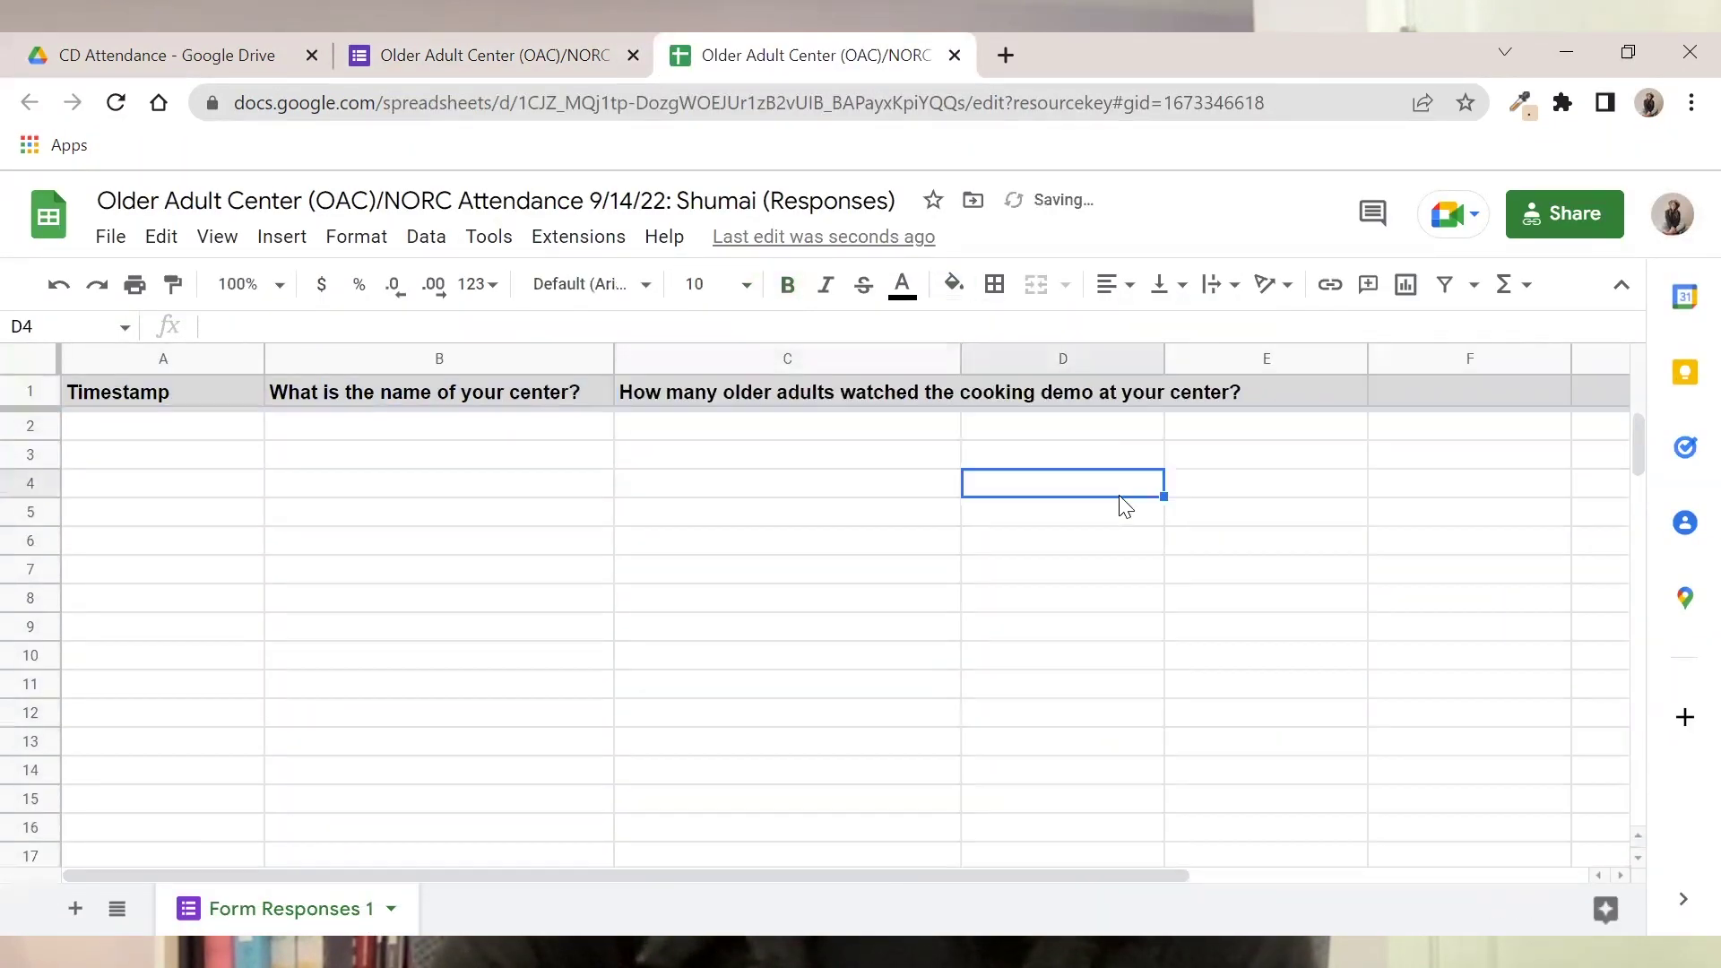
{"action": "double_click", "coordinate": [284, 908]}
{"action": "type", "text": "9/14/22: Shumai"}
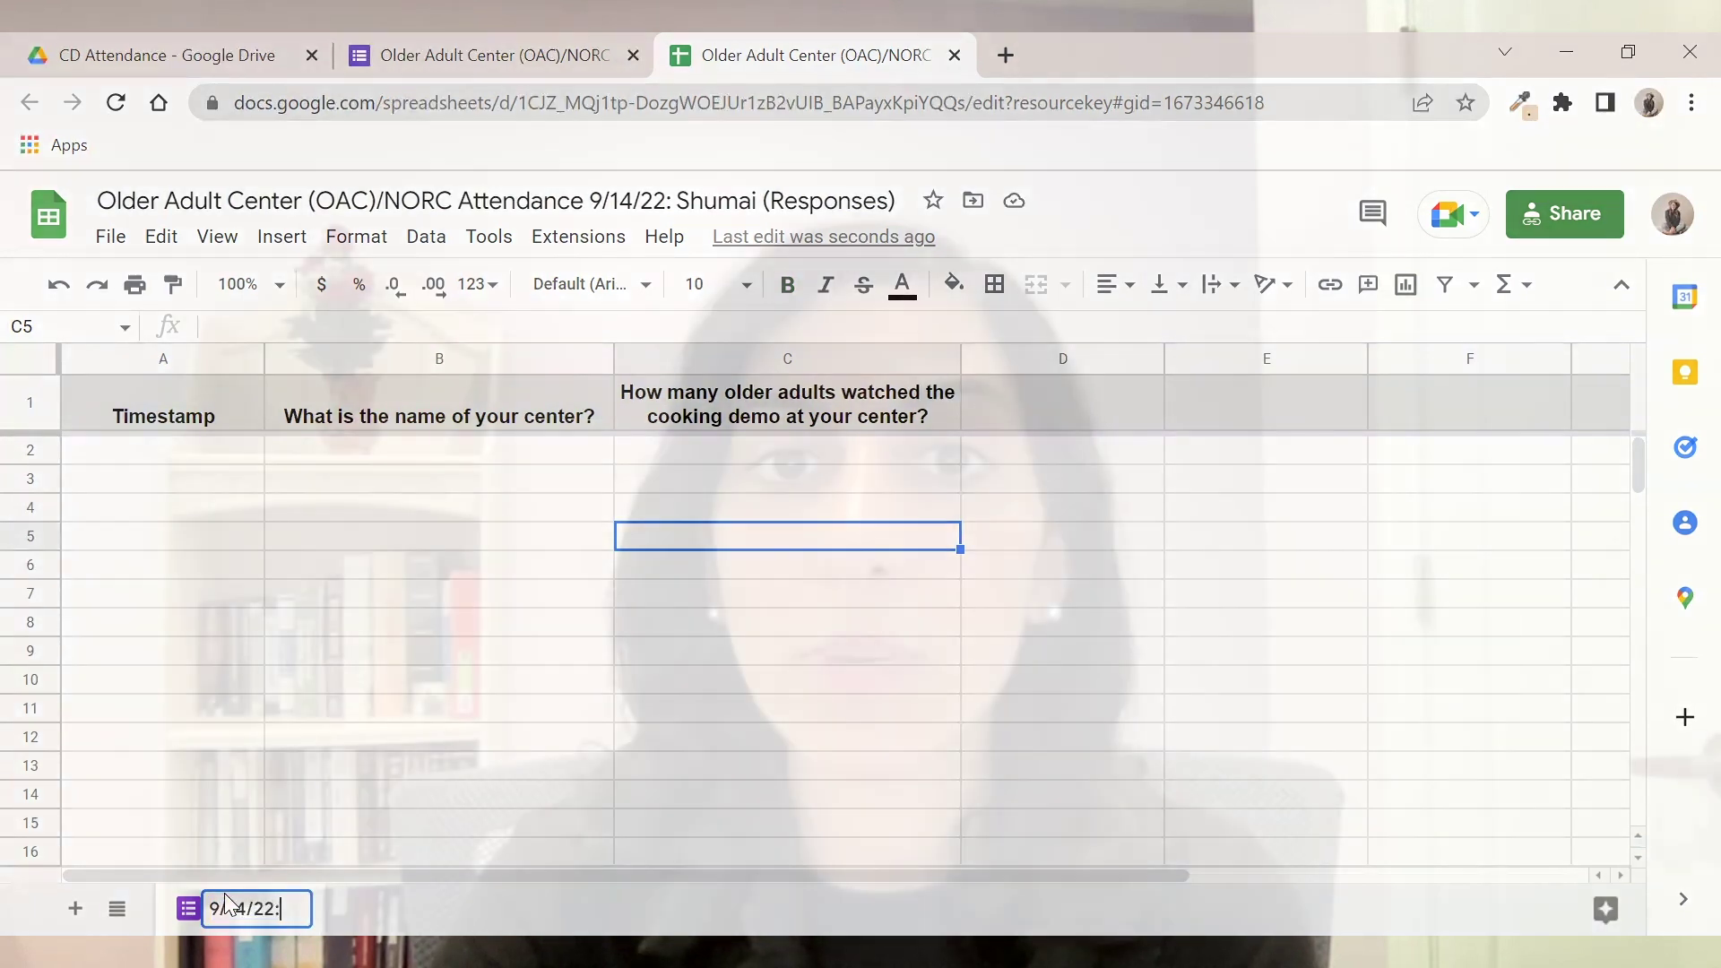
{"action": "key", "text": "Return"}
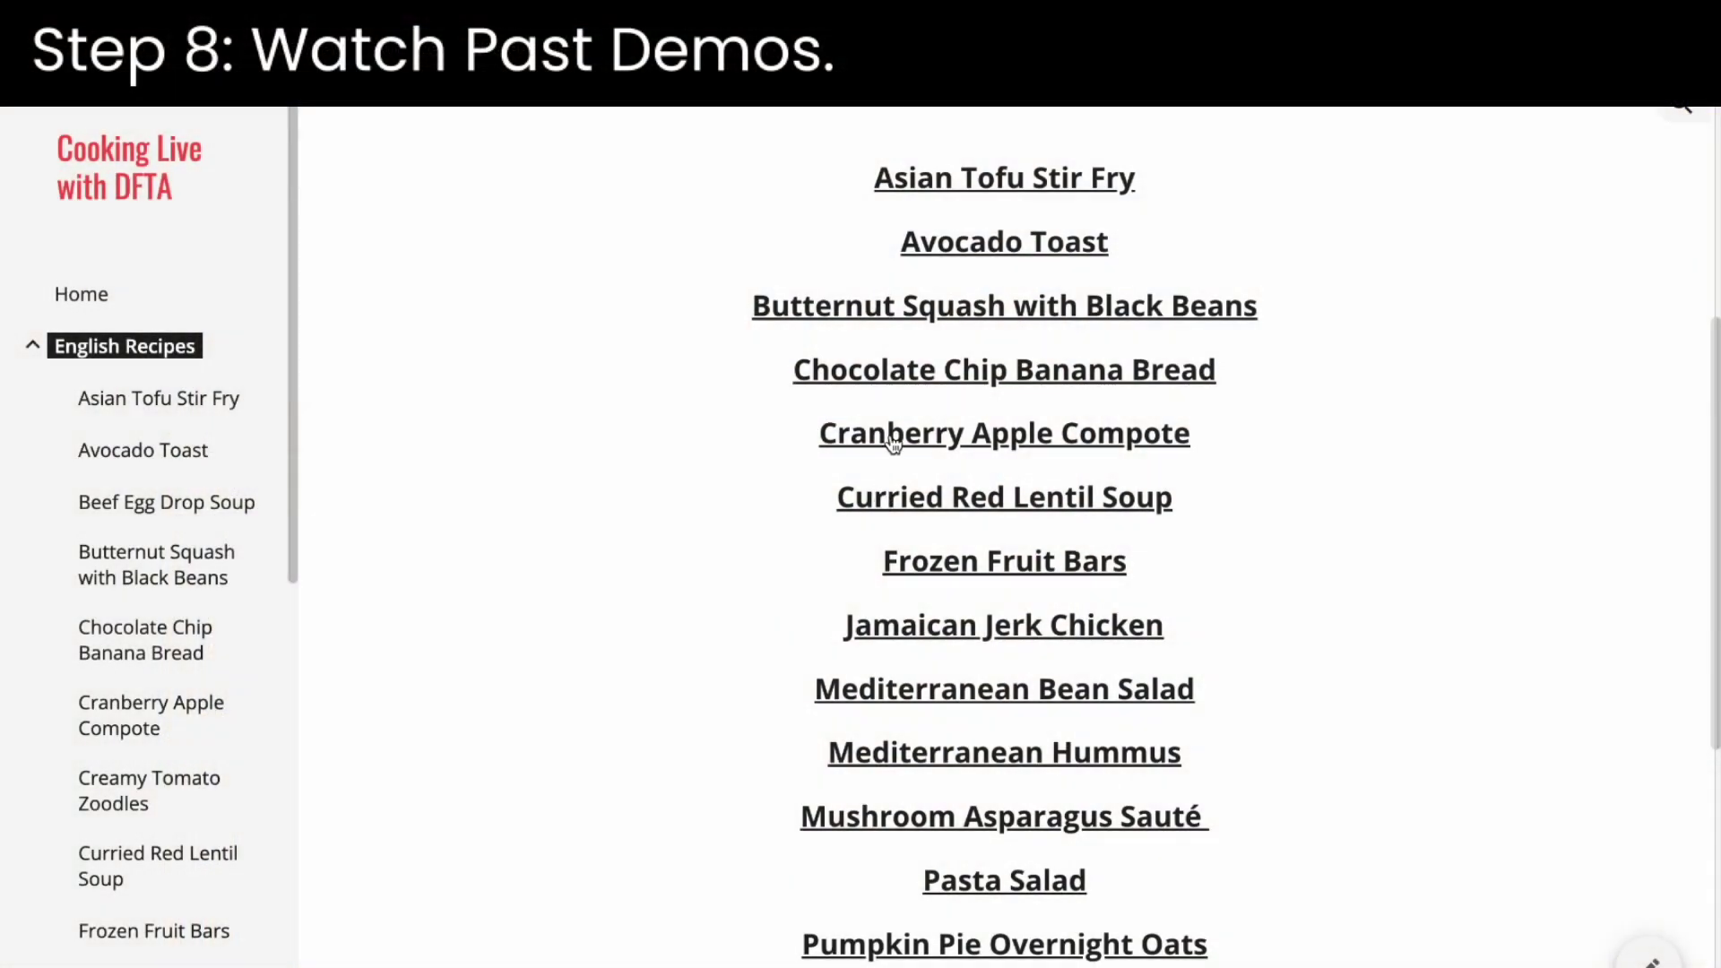
Play and pause the Cranberry Apple Compote demo video, then open the Mashed Cauliflower Potatoes page
{"action": "left_click", "coordinate": [891, 434]}
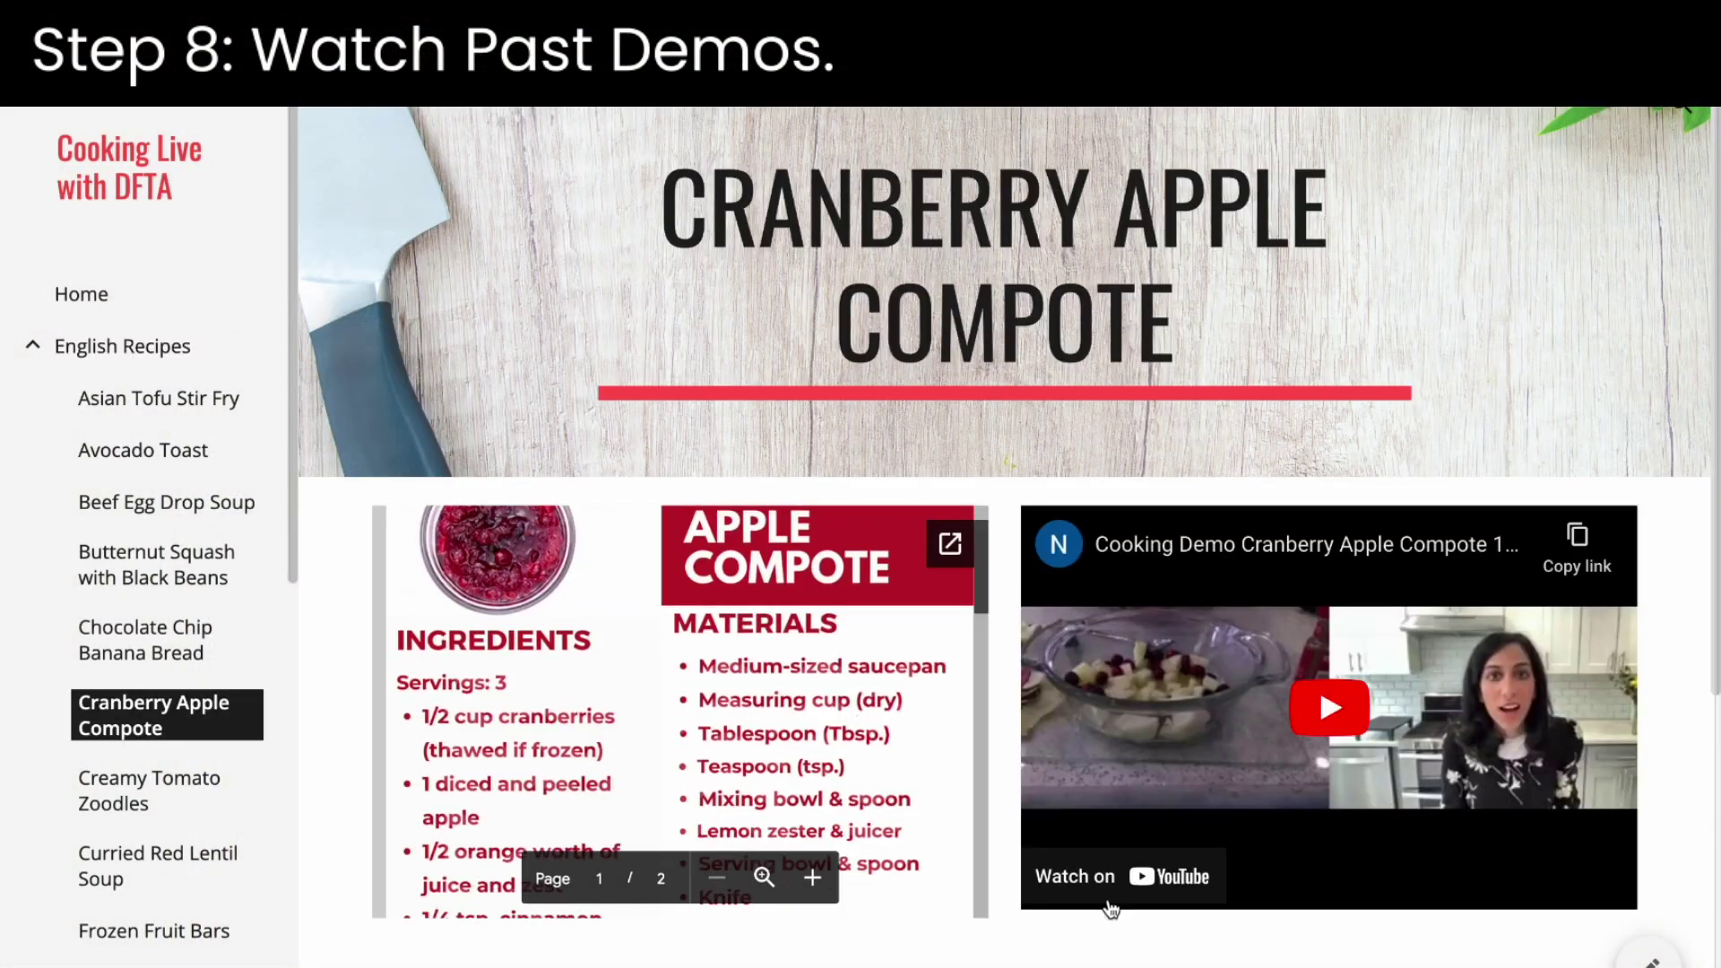
{"action": "scroll", "coordinate": [1076, 871], "scroll_direction": "down", "scroll_amount": 4}
{"action": "left_click", "coordinate": [1404, 441]}
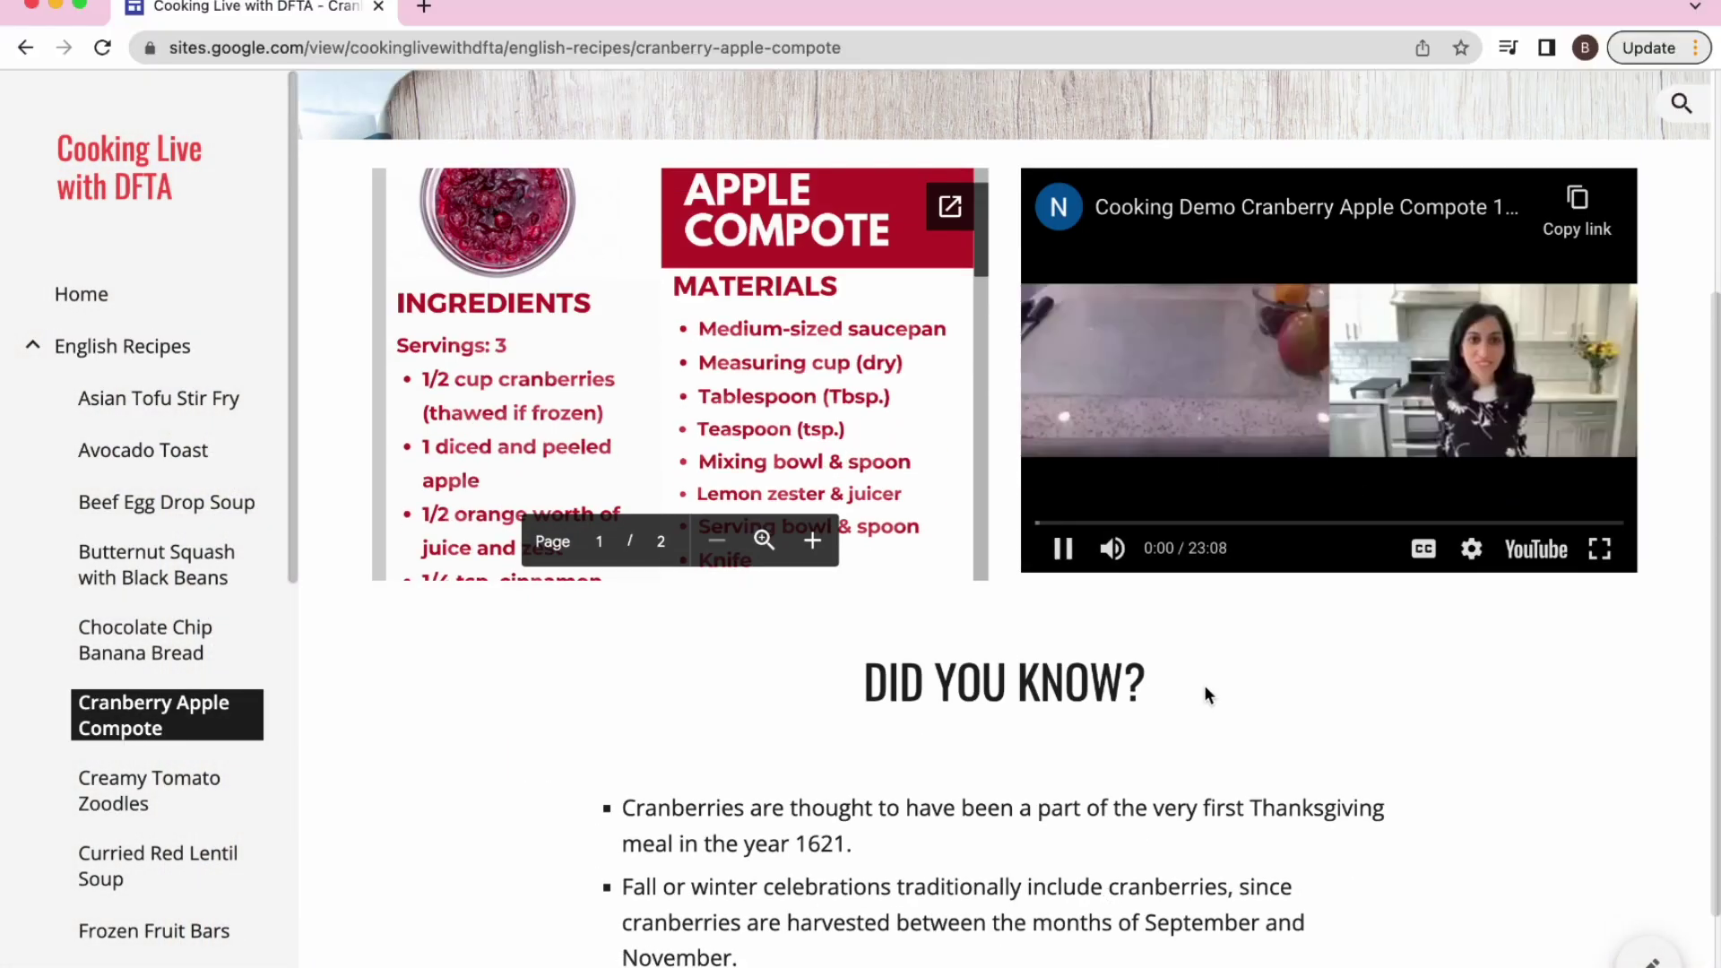
{"action": "left_click", "coordinate": [1058, 541]}
{"action": "scroll", "coordinate": [186, 763], "scroll_direction": "down", "scroll_amount": 4}
{"action": "left_click", "coordinate": [187, 763]}
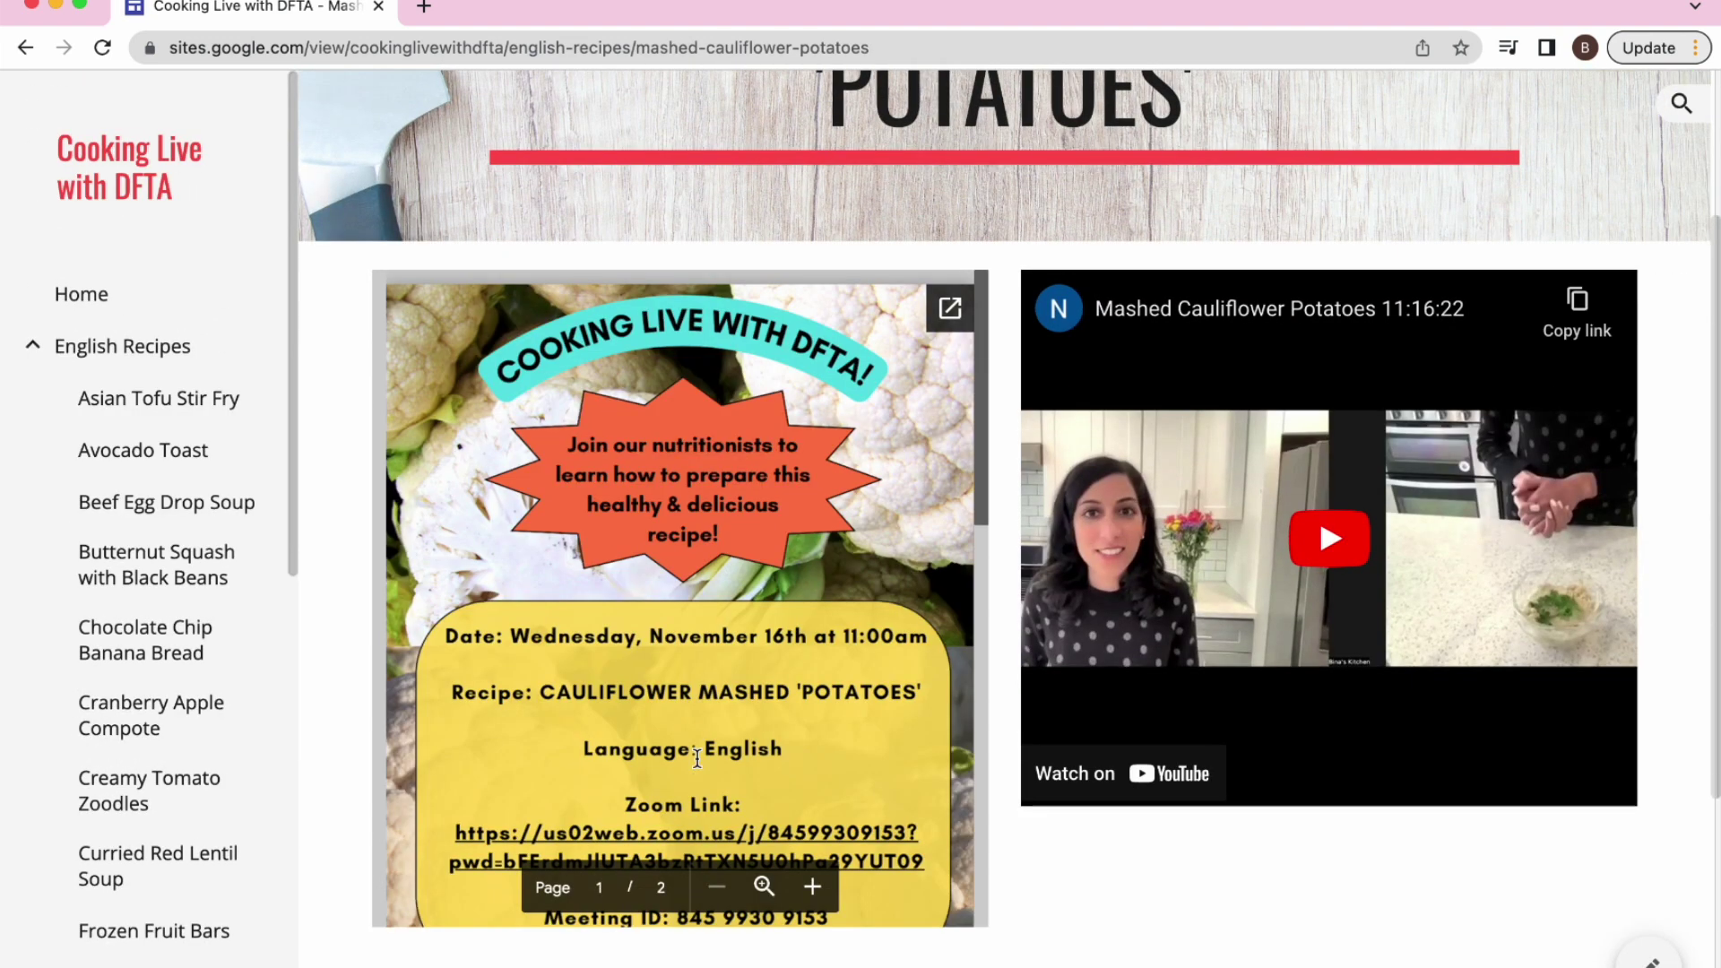